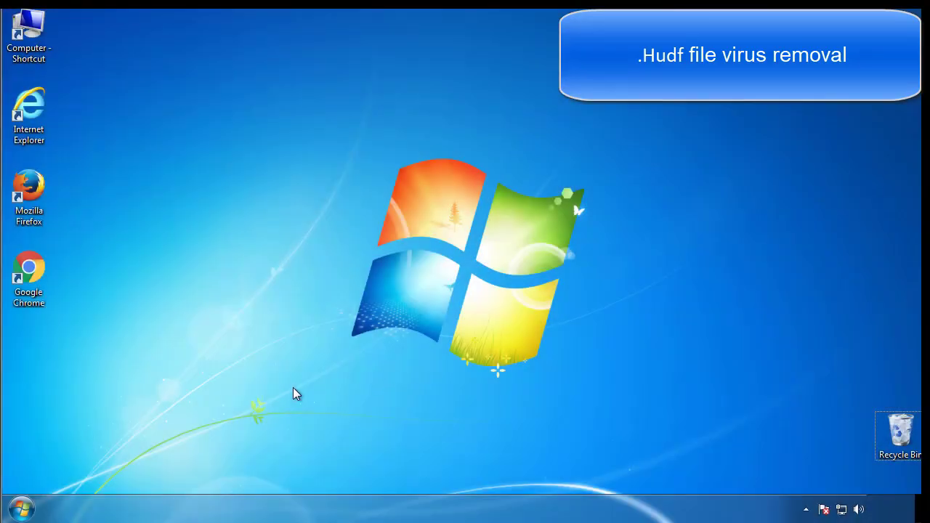
Enable minimal Safe boot in System Configuration (msconfig), restart the computer to apply it, and dismiss the safe mode help window.
click(29, 509)
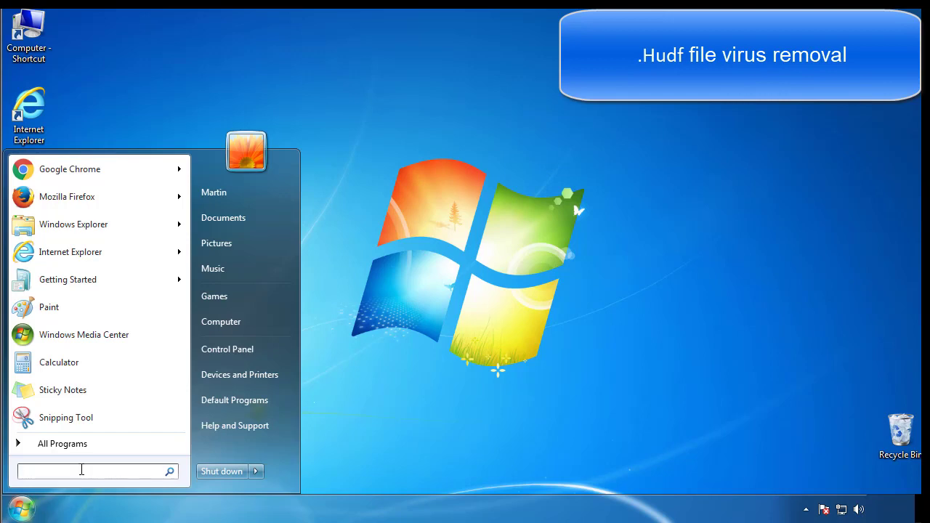
text(msconfig)
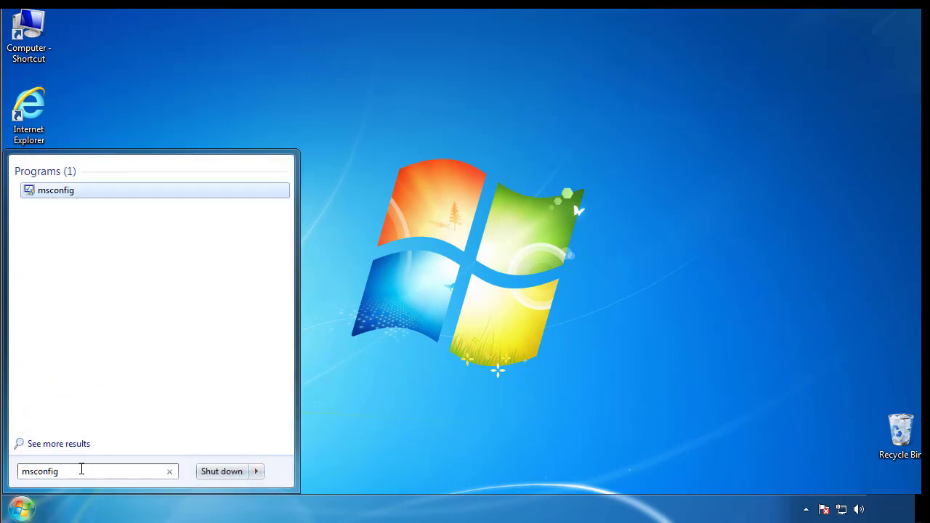
key(Return)
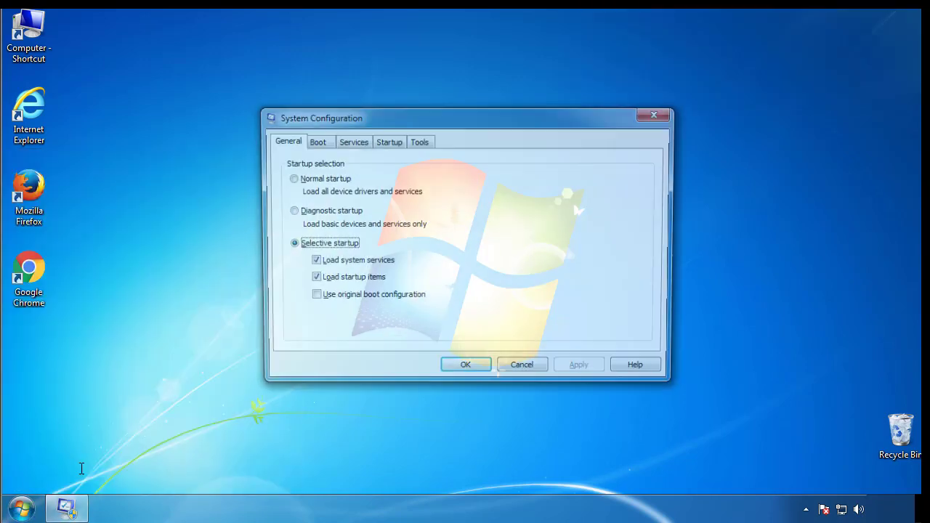
click(314, 141)
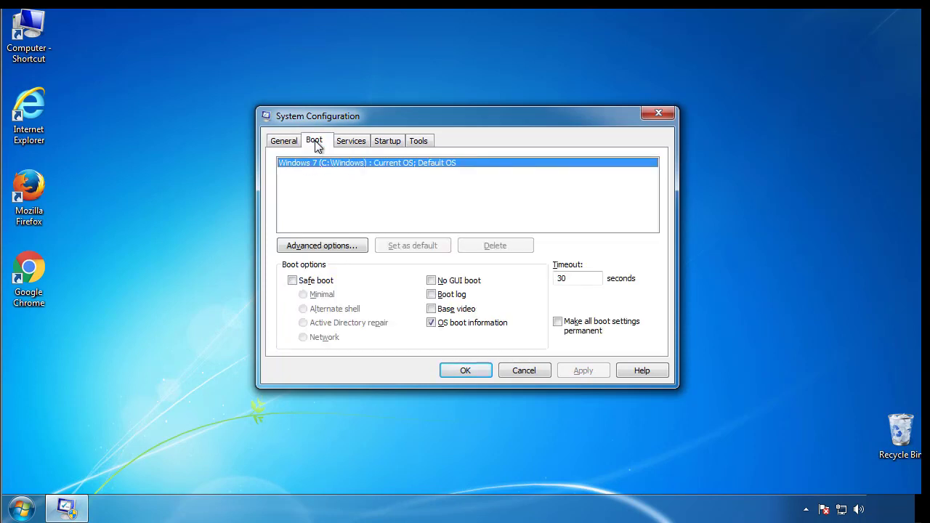
click(292, 280)
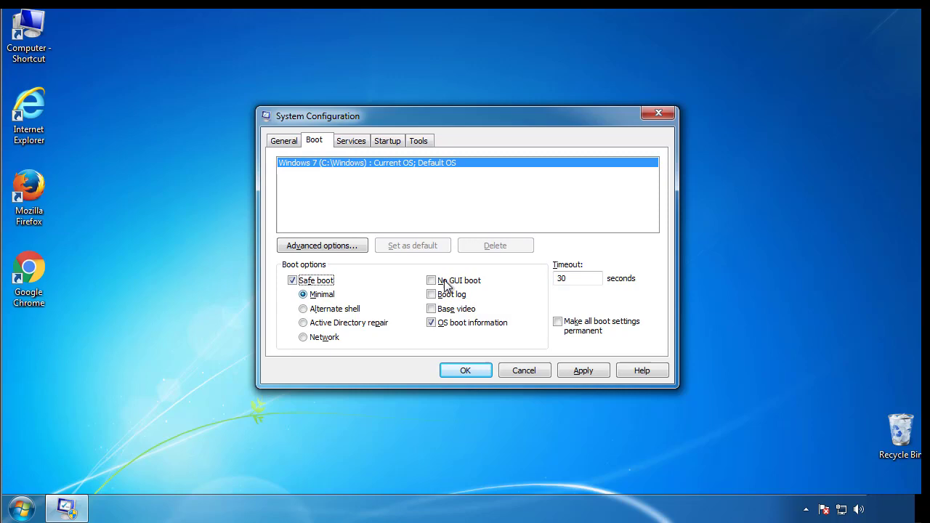
click(472, 371)
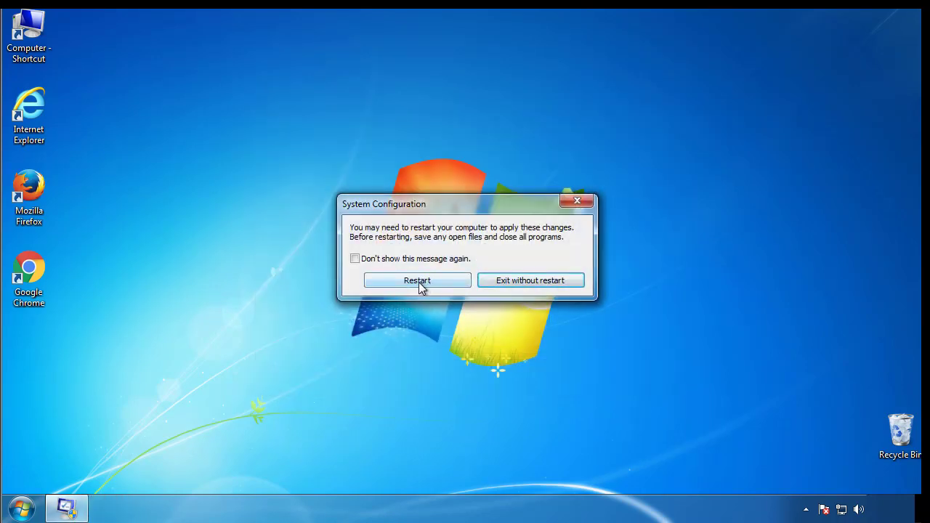
click(419, 282)
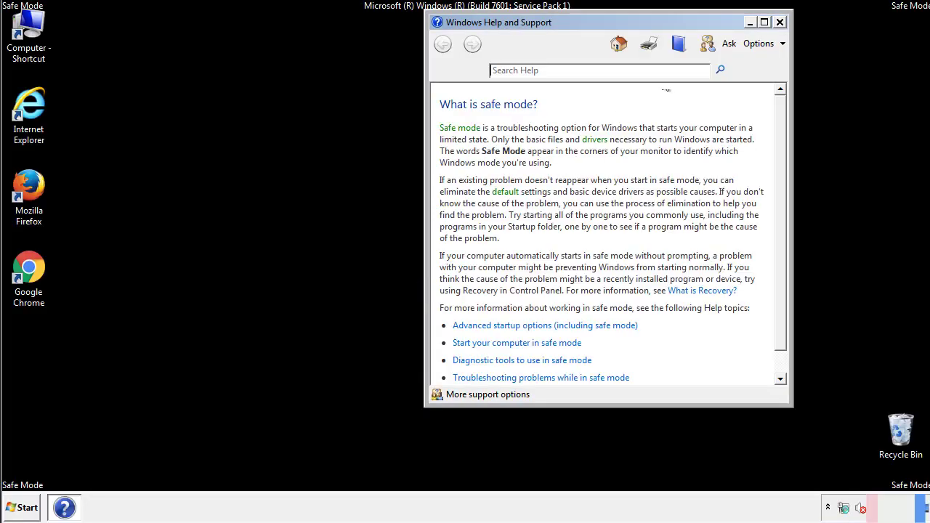
click(780, 22)
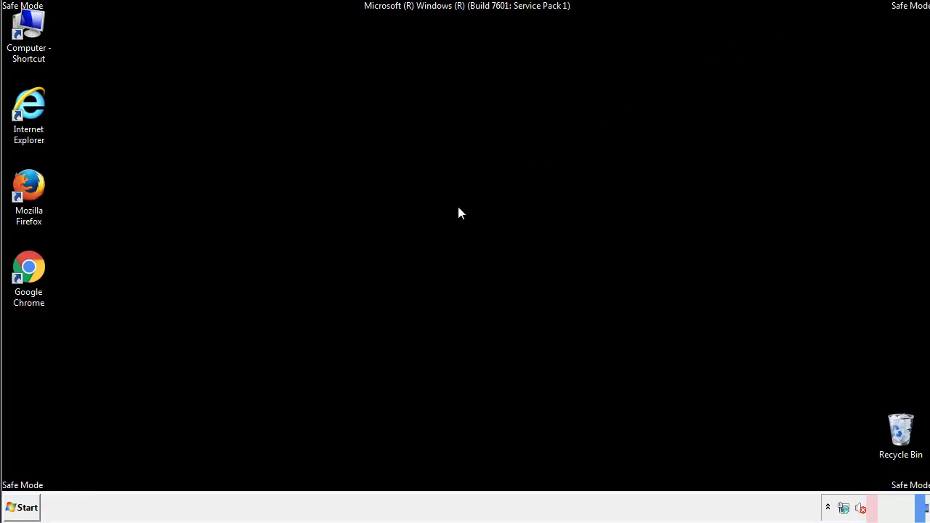
Apply the Control Panel Folder Options with "Show hidden files, folders, and drives" selected, and close Control Panel.
click(27, 507)
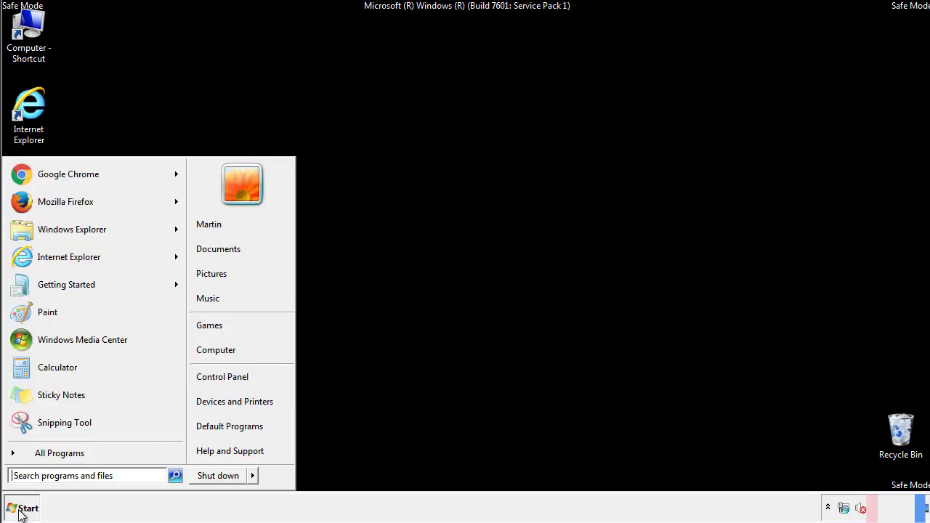
click(232, 374)
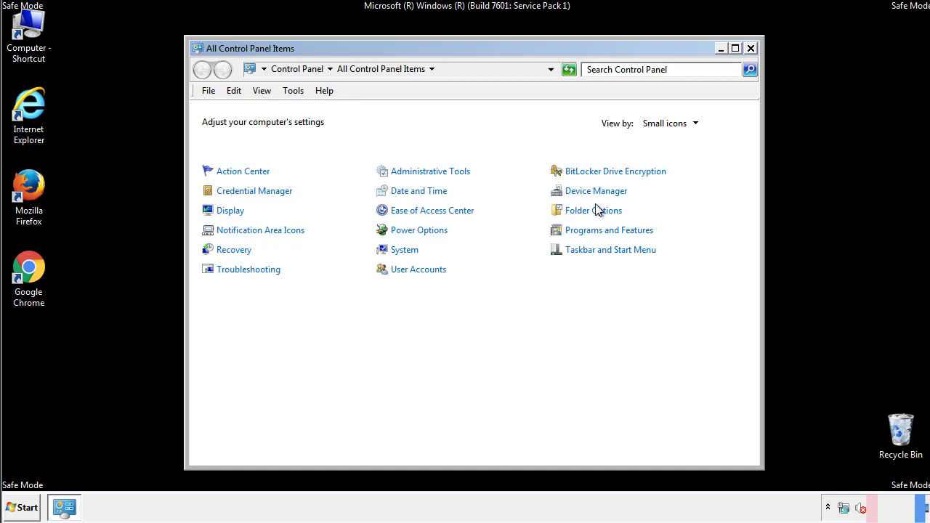
click(594, 211)
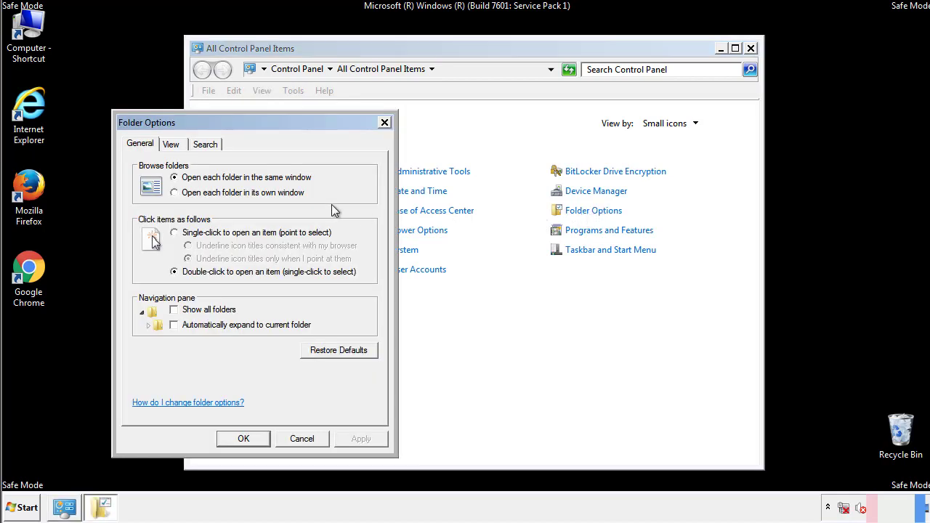
click(172, 145)
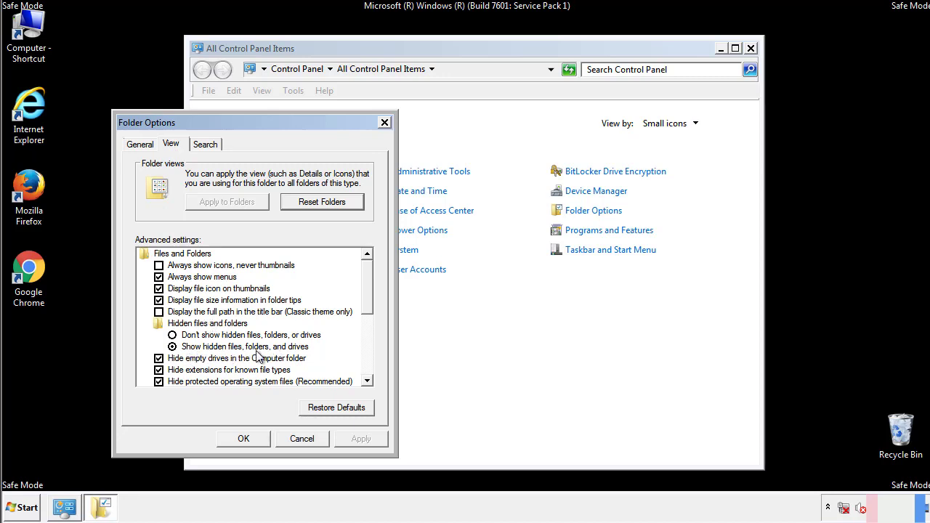
click(251, 438)
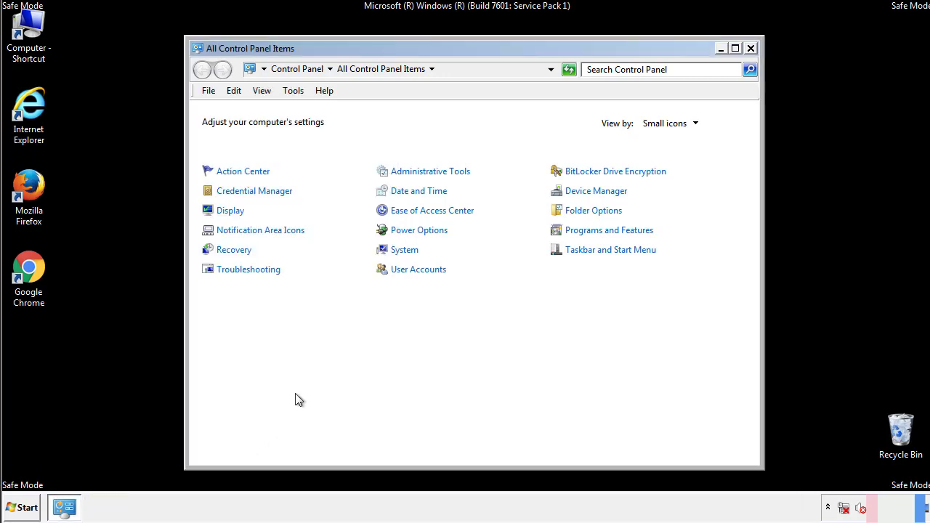
click(750, 48)
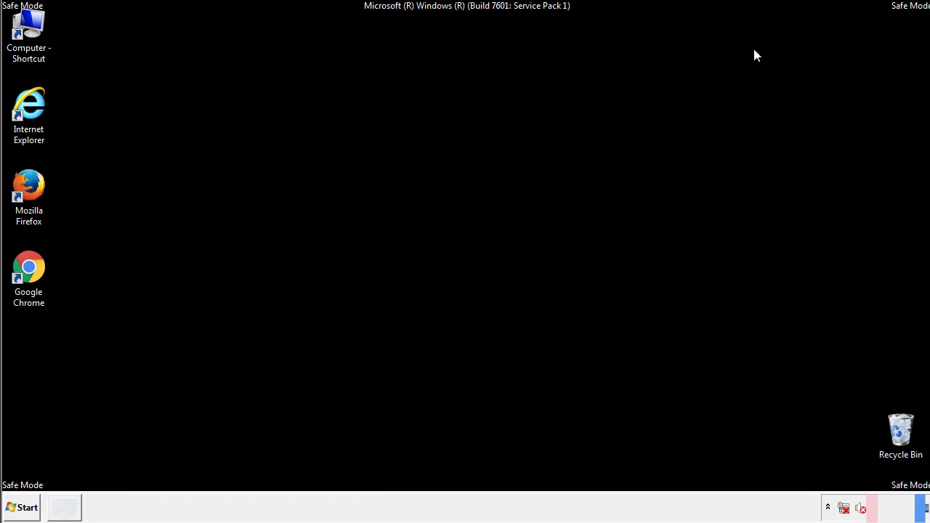
Browse from Computer to the folder C:\Windows\System32\drivers\etc.
double_click(29, 29)
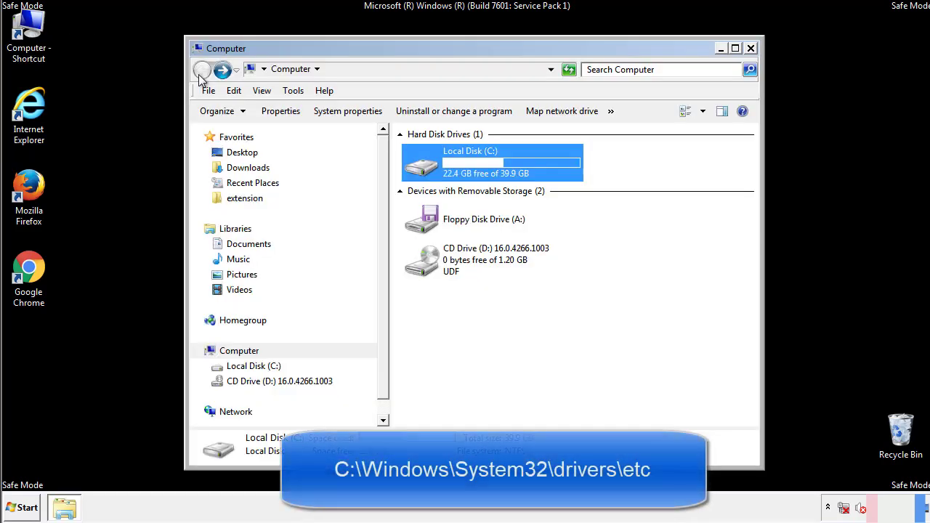
double_click(428, 168)
click(424, 268)
double_click(424, 268)
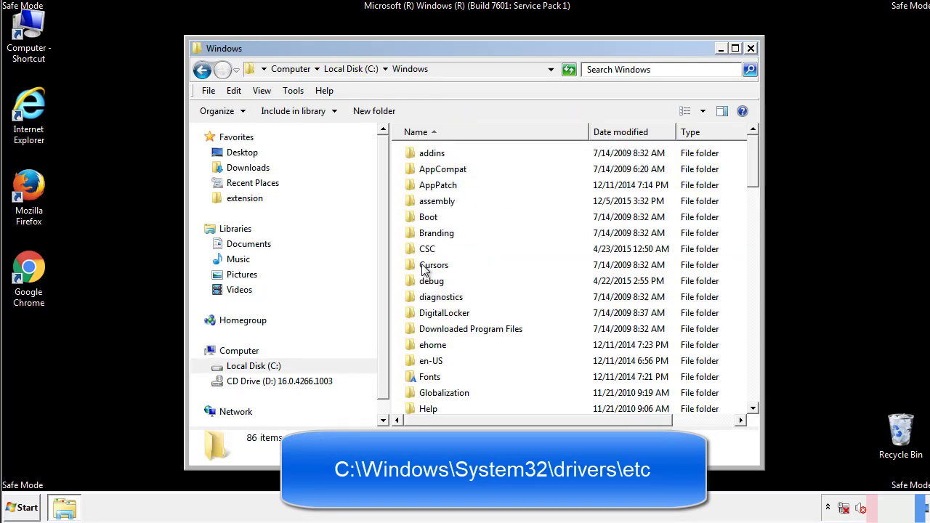
scroll(428, 327, down, 2)
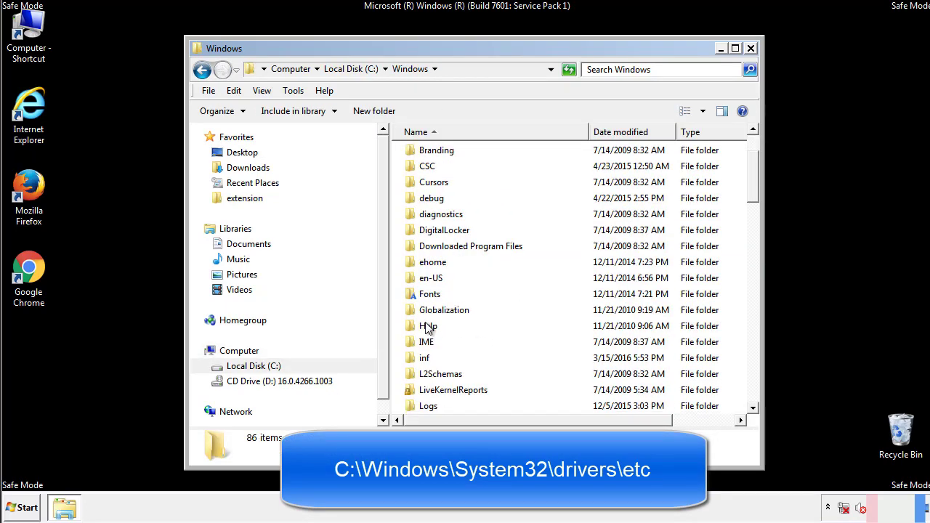
scroll(428, 328, down, 7)
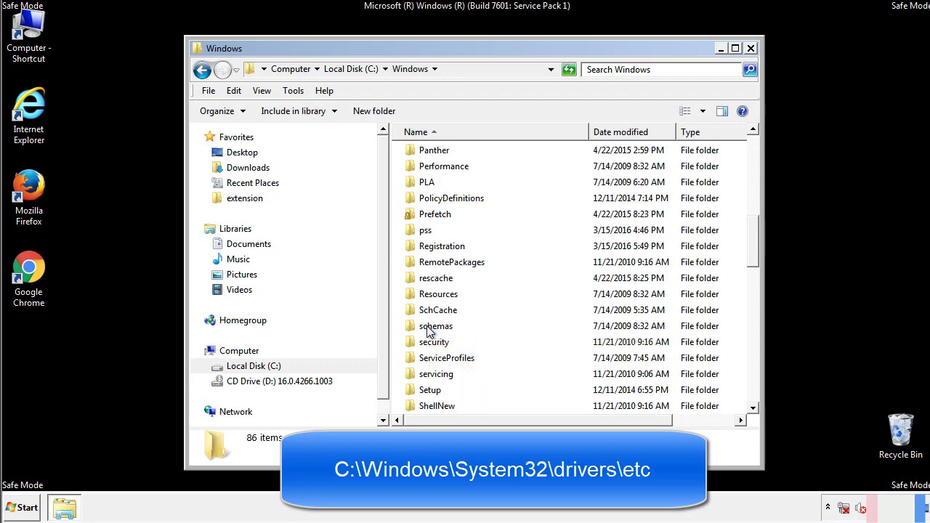
scroll(428, 328, down, 2)
double_click(439, 376)
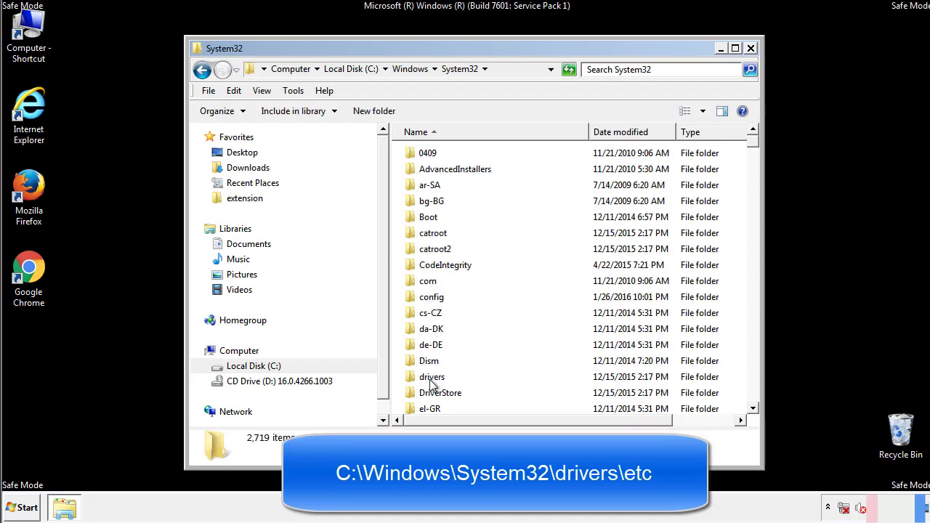
double_click(431, 377)
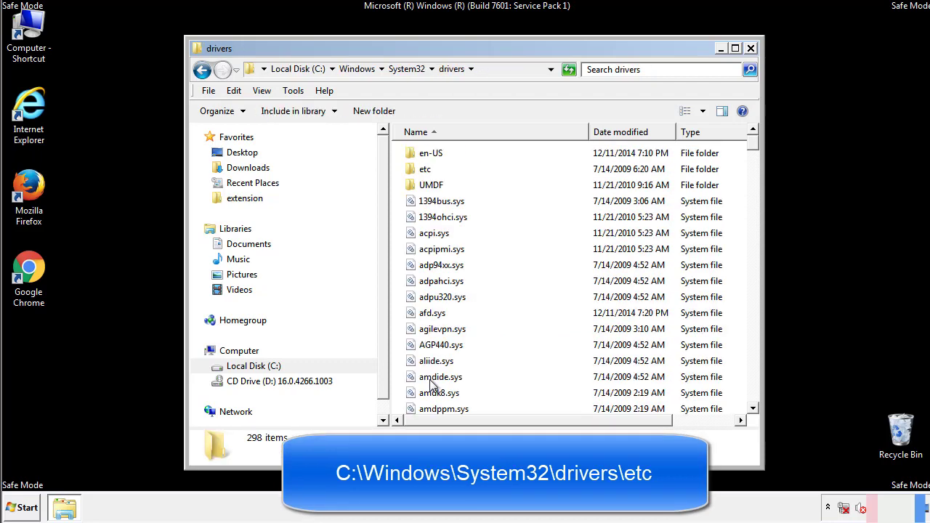
double_click(417, 172)
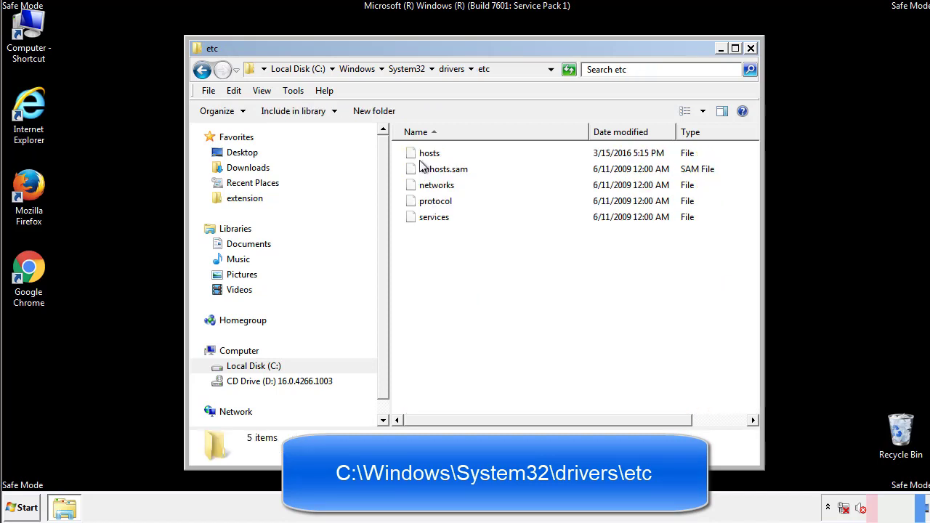
Open the hosts file with Notepad and move its window fully into view.
double_click(420, 154)
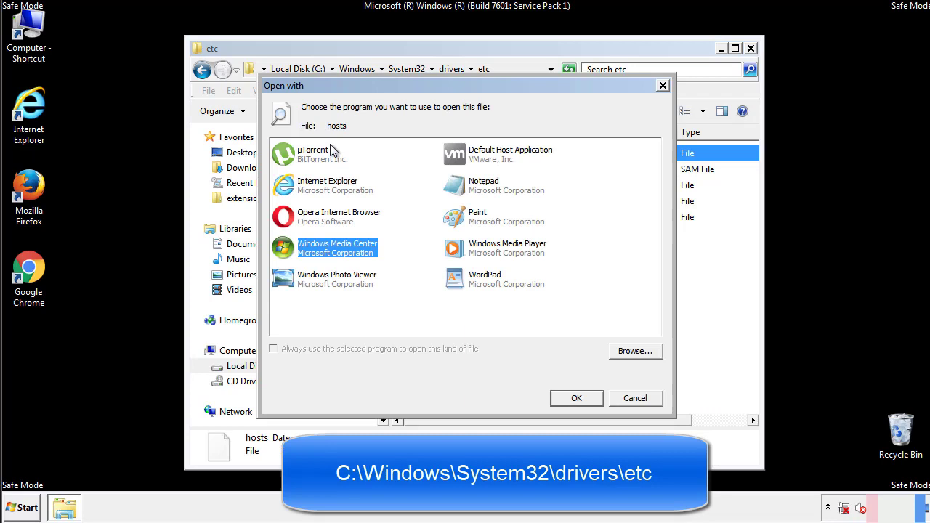
click(471, 191)
click(573, 396)
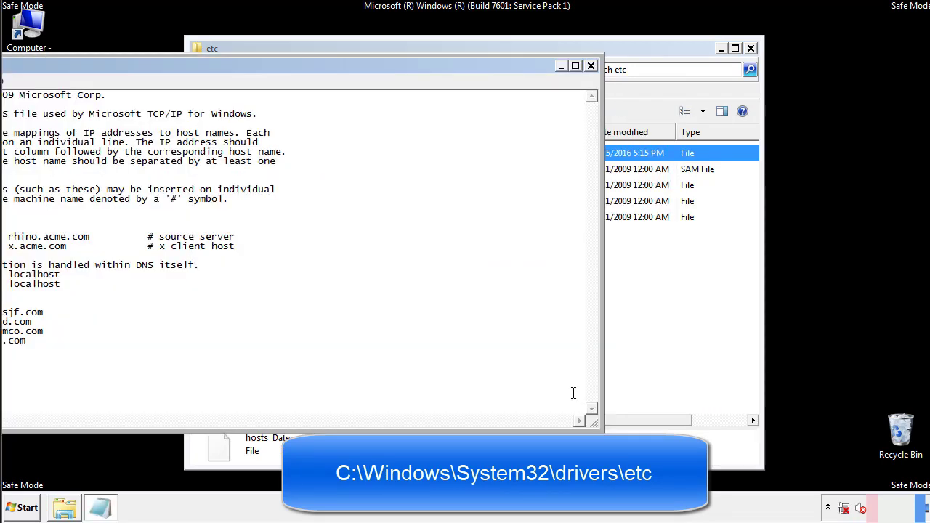
drag(380, 65, 591, 79)
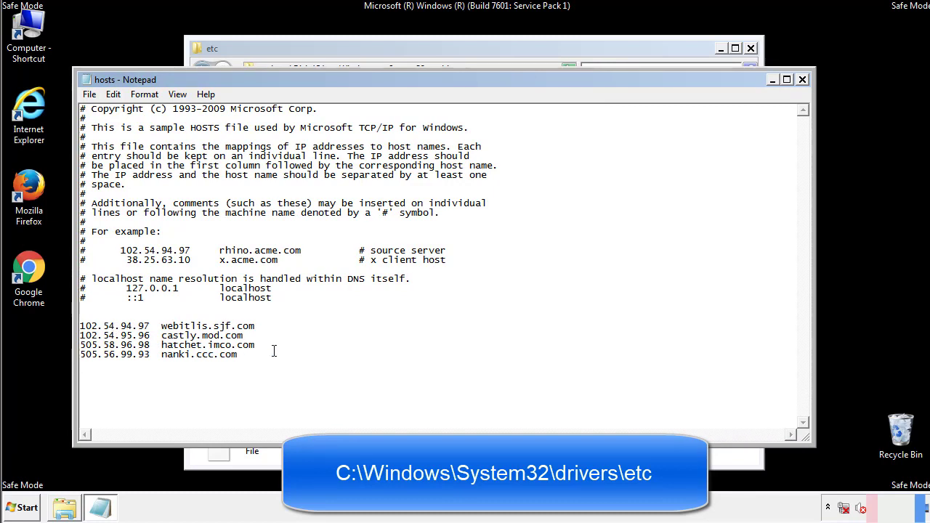
Delete the four IP address entries below the localhost lines in the hosts file, and close the file and the etc folder.
drag(260, 356, 80, 325)
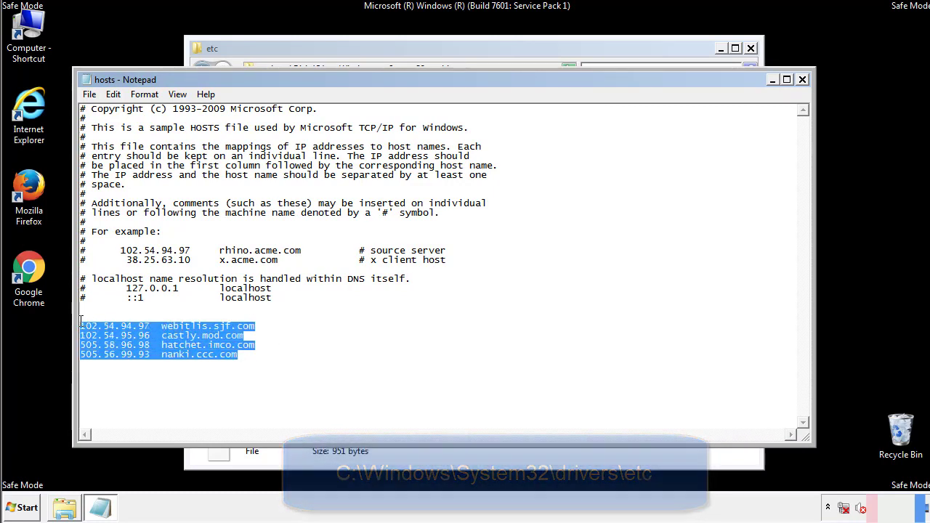
key(Delete)
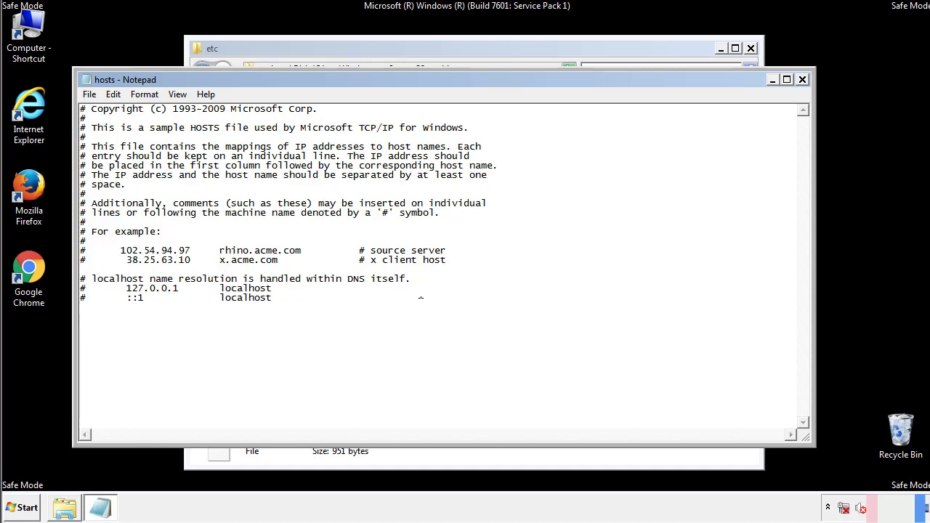
click(802, 80)
click(410, 266)
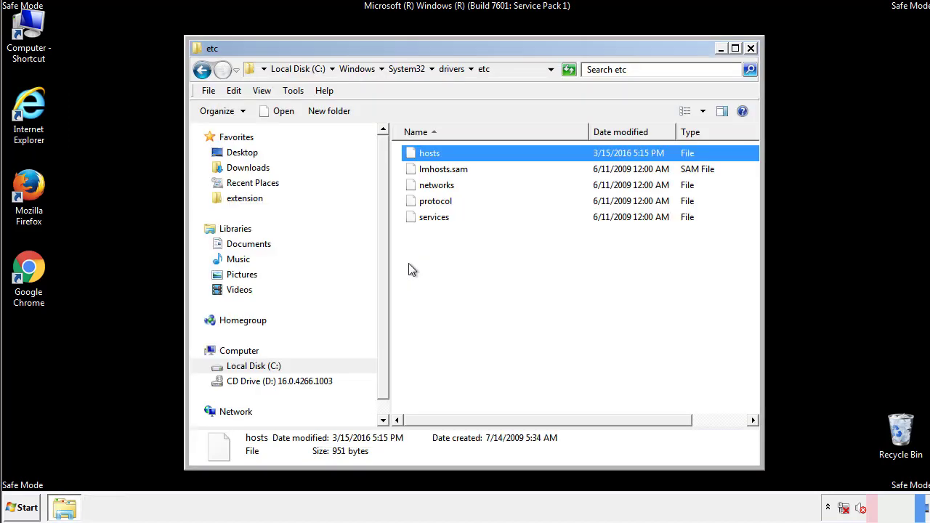
click(750, 49)
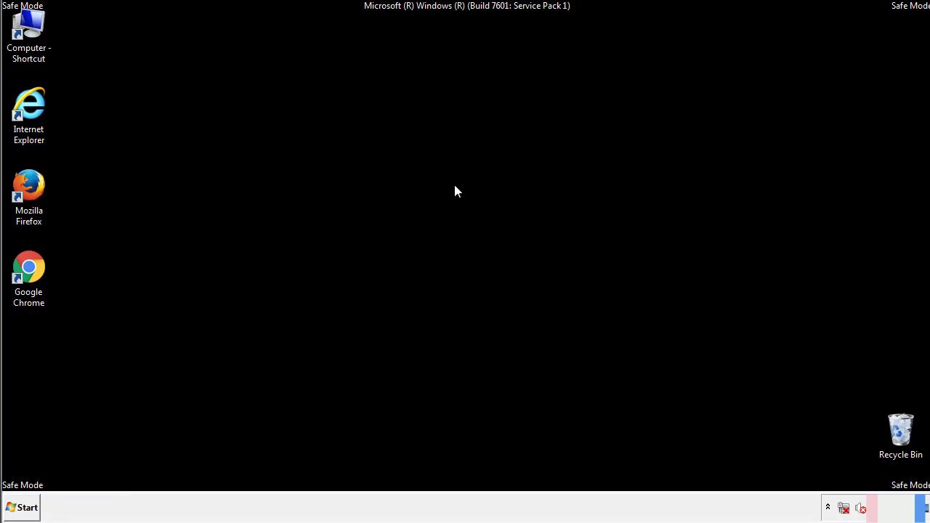
Open the Startup folder from the list of all programs.
click(22, 507)
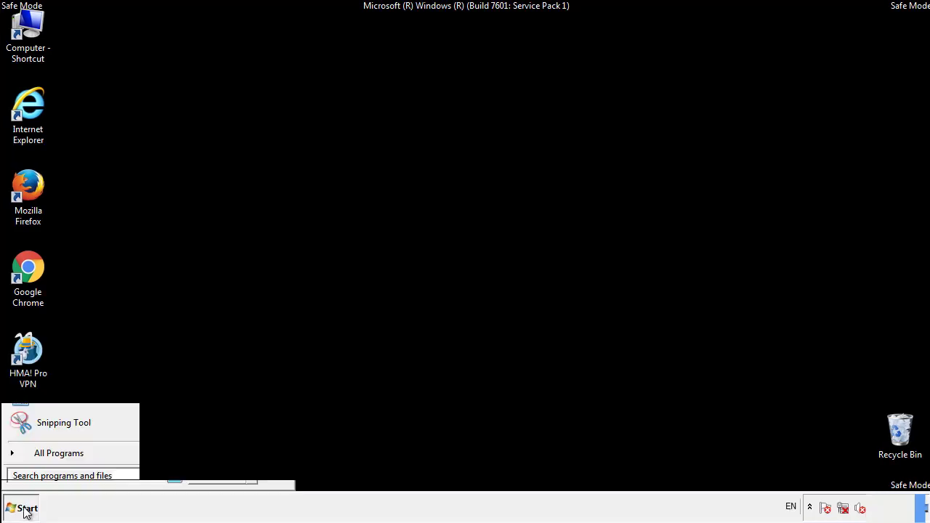
click(42, 459)
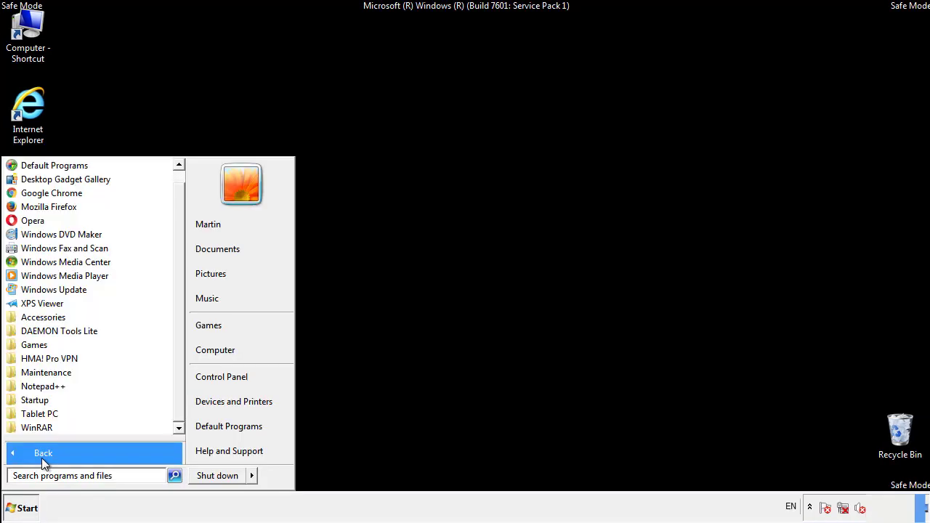
right_click(40, 401)
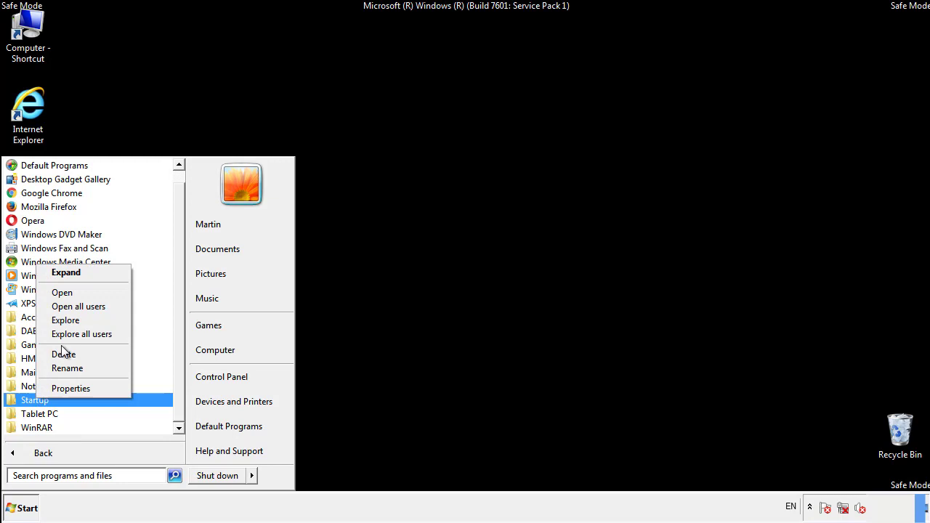
click(70, 292)
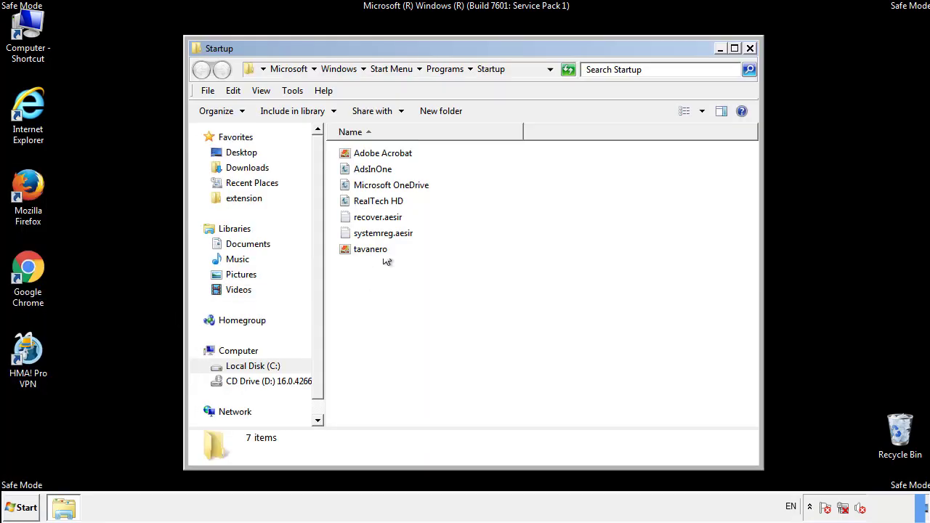
Delete AdsInOne, recover.aesir, systemreg.aesir and tavanero from the Startup folder, and close the folder.
click(379, 172)
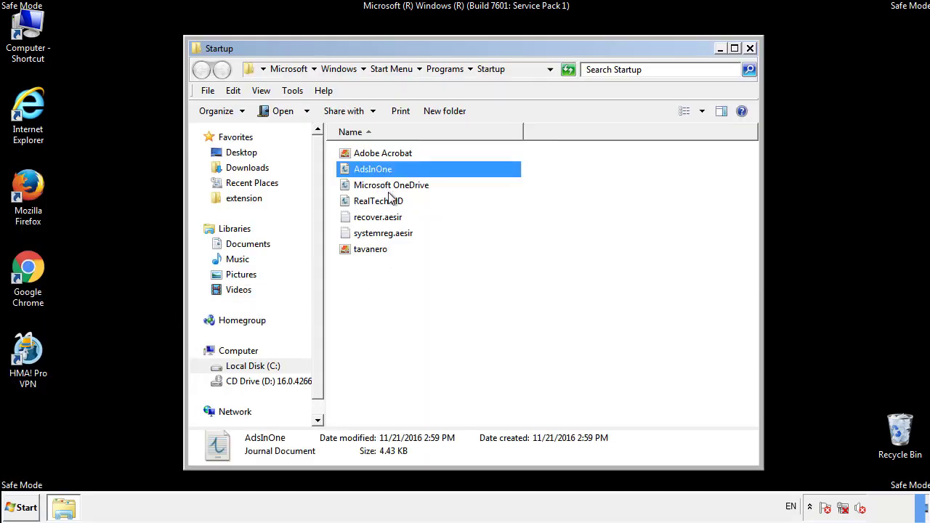
ctrl+click(379, 221)
ctrl+click(388, 232)
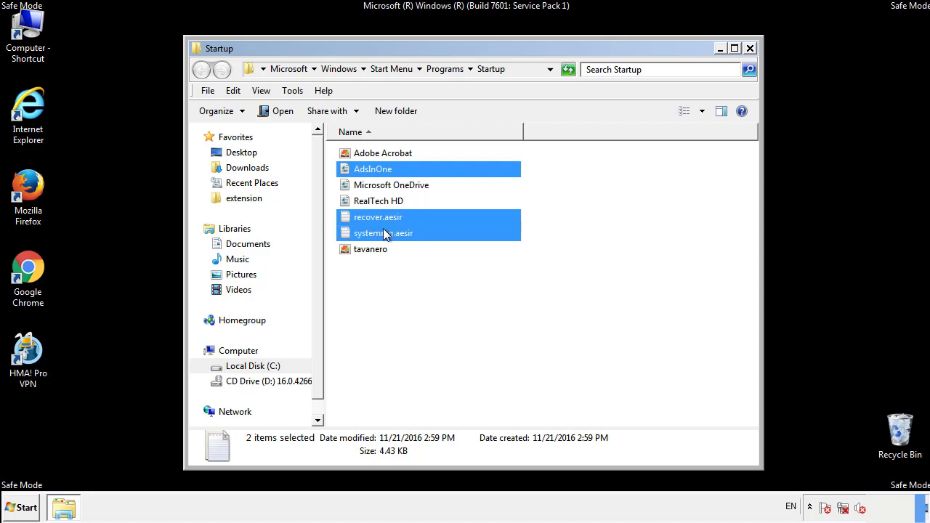
ctrl+click(372, 249)
right_click(368, 250)
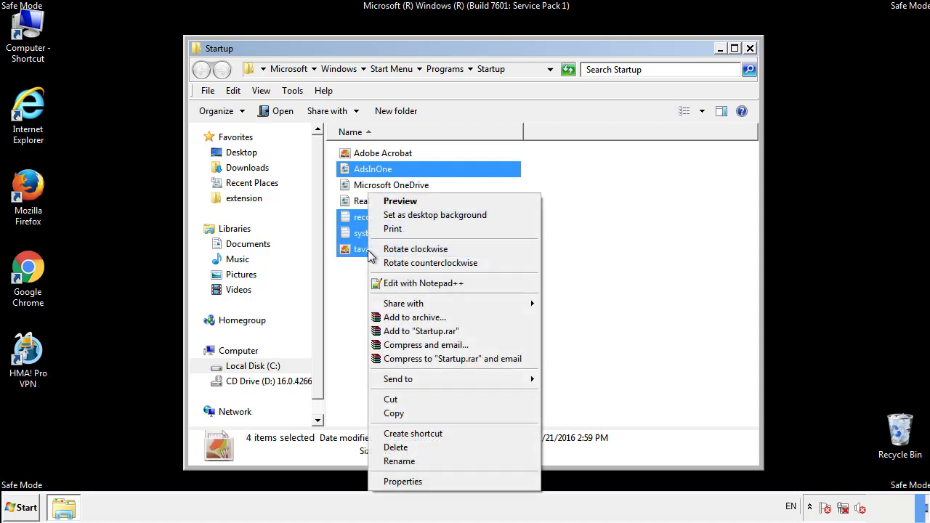
click(394, 446)
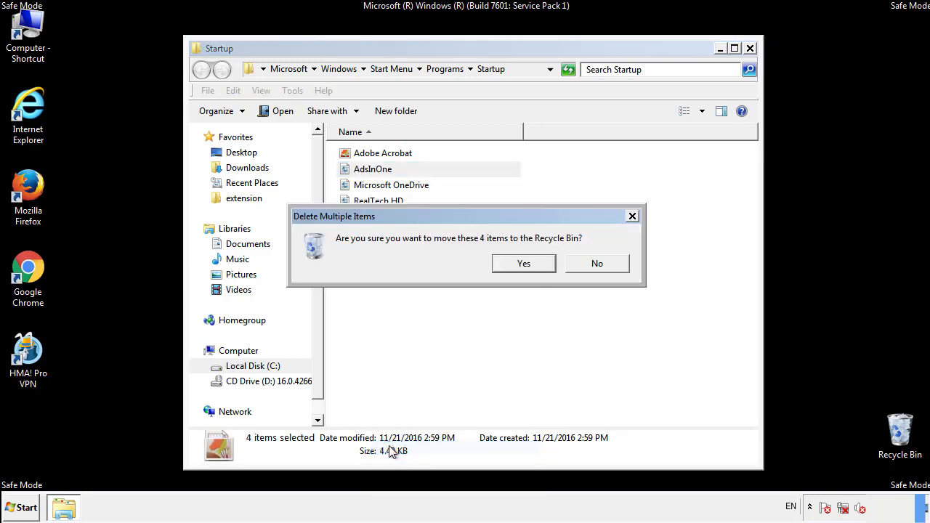
click(511, 264)
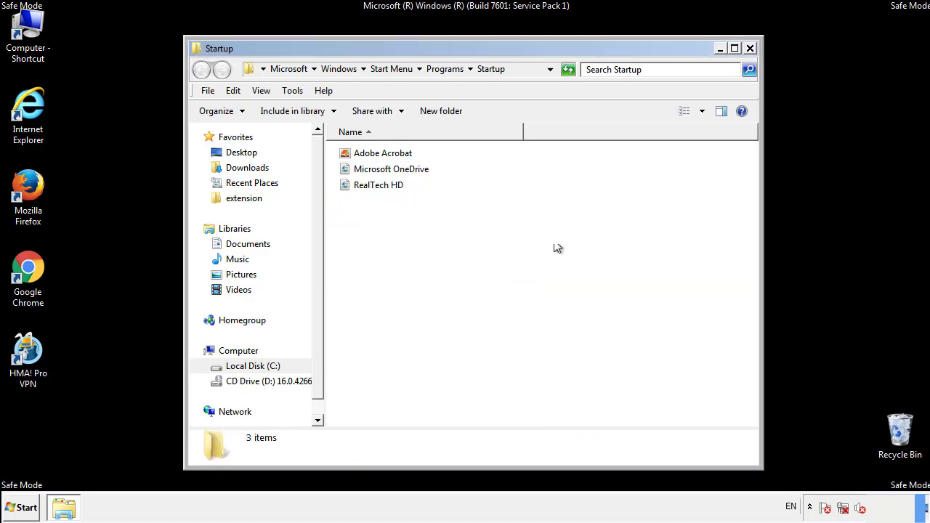
click(751, 53)
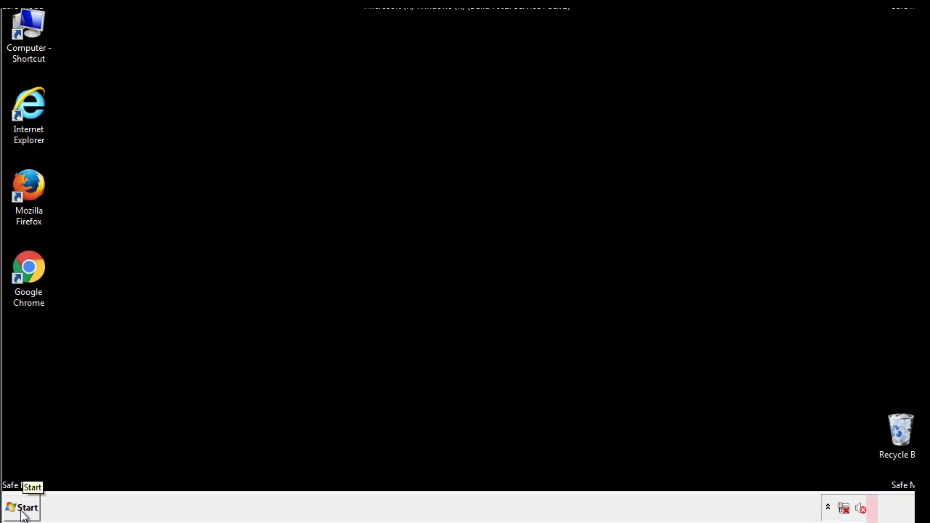
Search for regedit from Start and launch the Registry Editor.
click(22, 513)
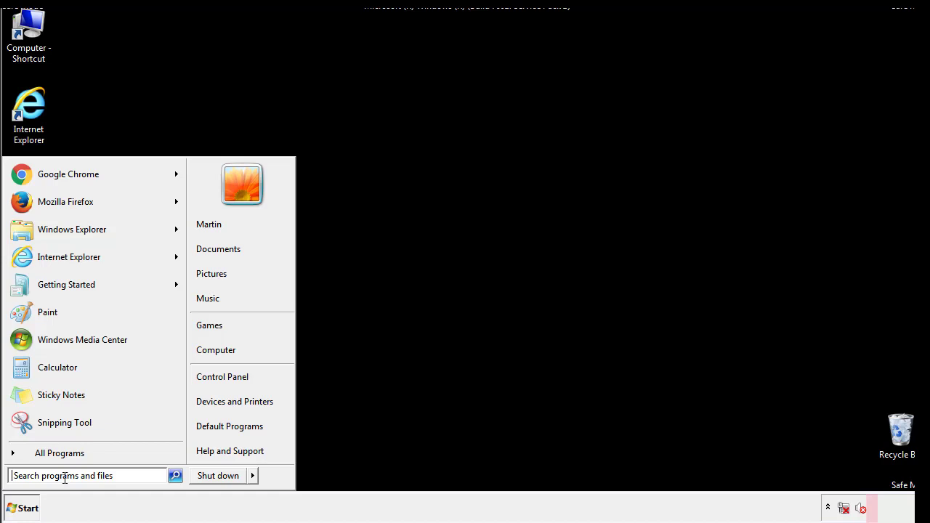
text(reged)
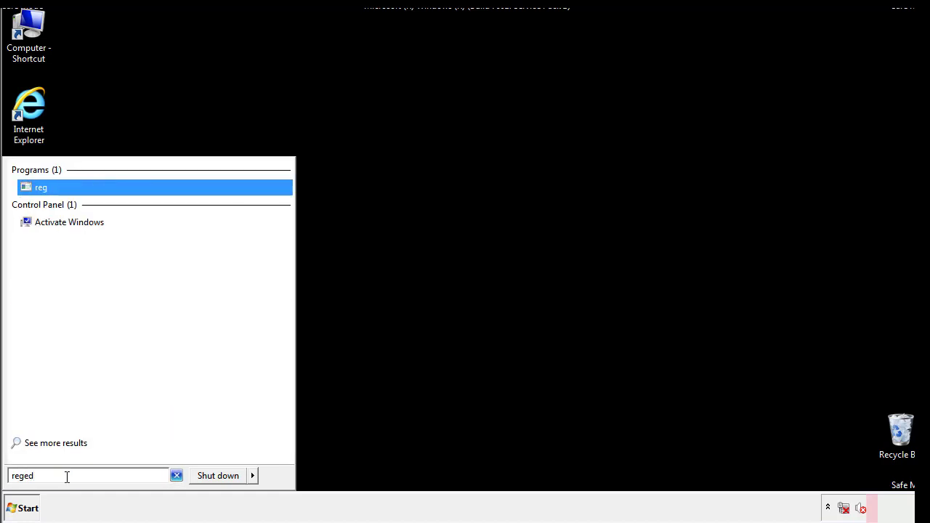
text(it)
key(Return)
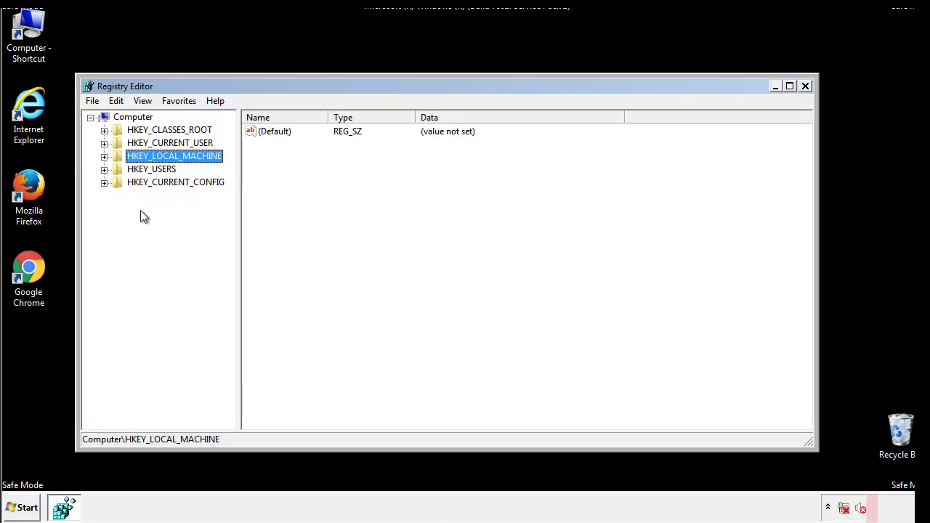
Browse to the registry key HKEY_LOCAL_MACHINE\SOFTWARE\Microsoft\Windows\CurrentVersion\Run.
click(103, 157)
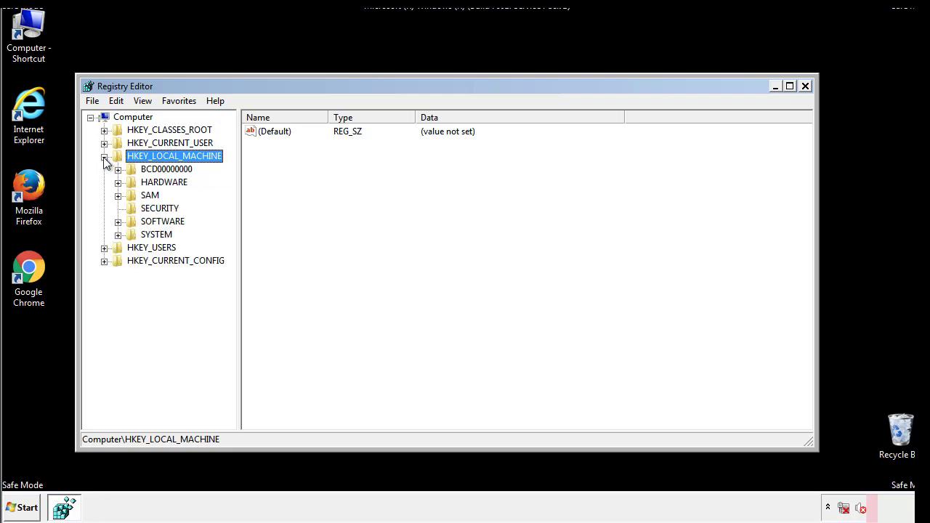
click(117, 222)
scroll(229, 214, down, 1)
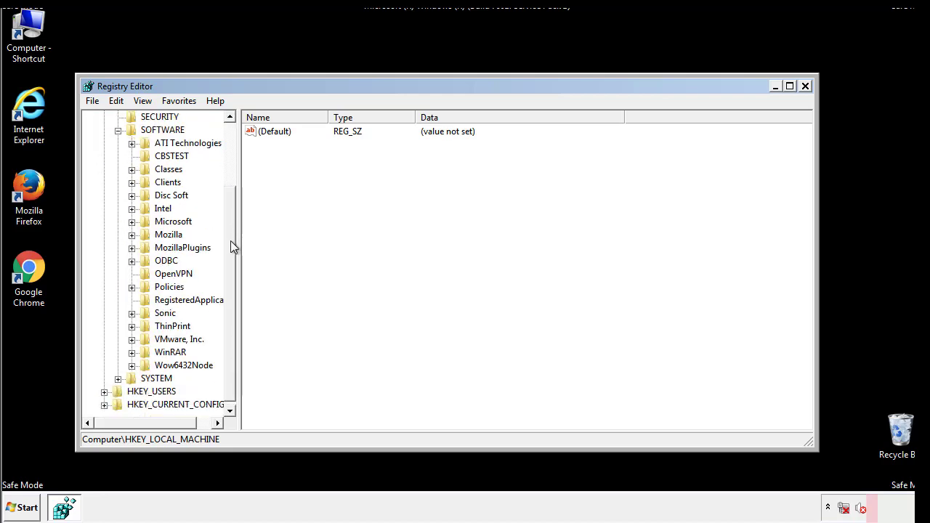
click(131, 222)
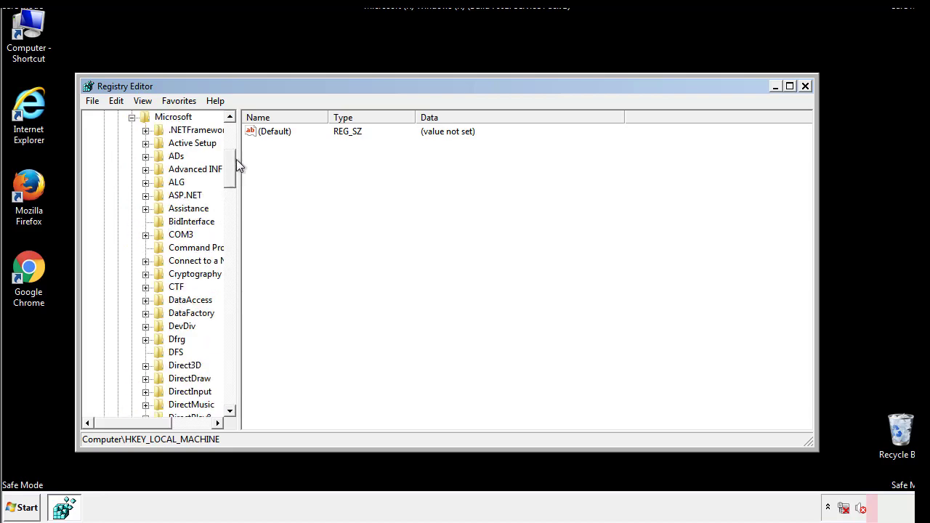
mouse_move(229, 178)
mouse_down()
mouse_move(234, 385)
mouse_move(234, 376)
mouse_up()
click(146, 222)
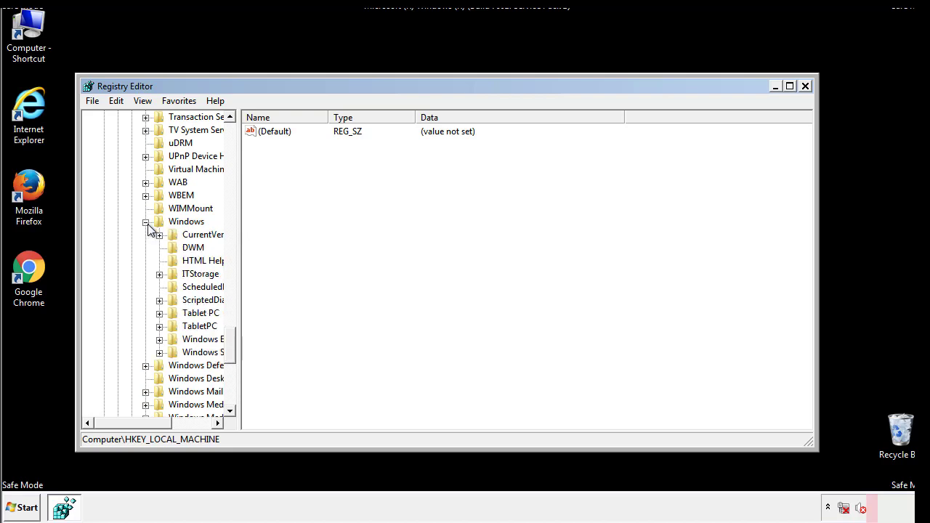
drag(128, 423, 153, 426)
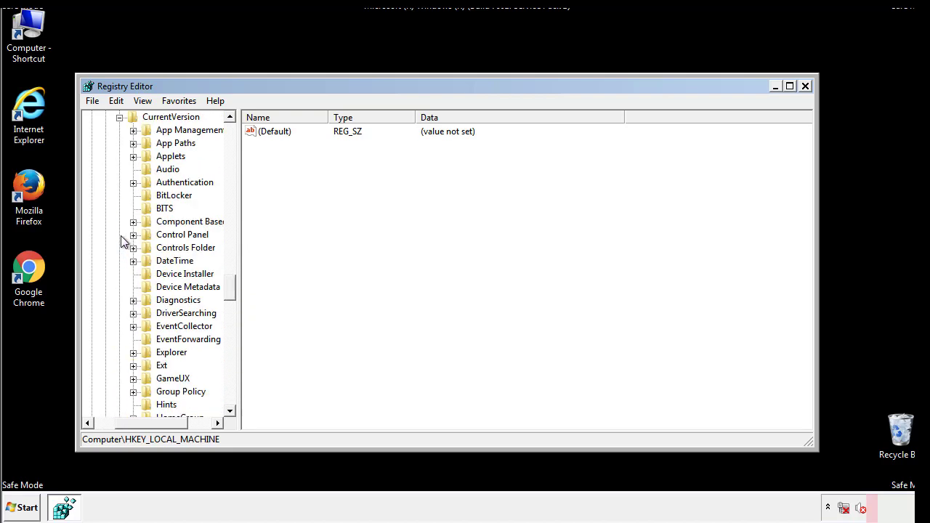
click(119, 235)
drag(236, 287, 231, 337)
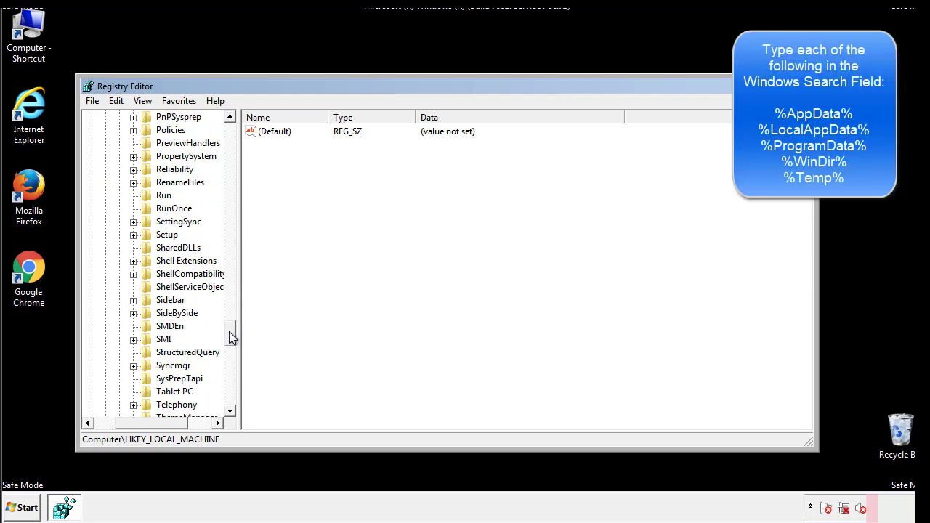
click(155, 198)
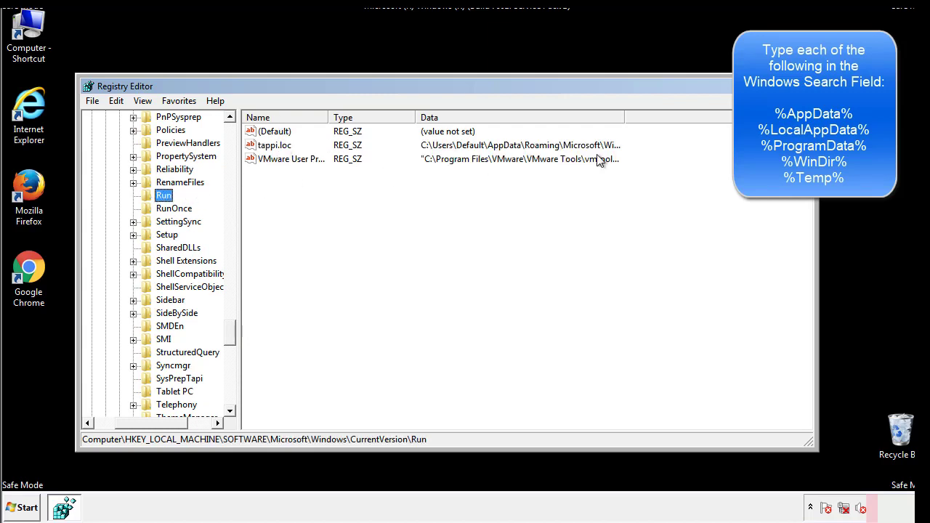
Permanently delete the tappi.loc value from the Run key.
click(276, 148)
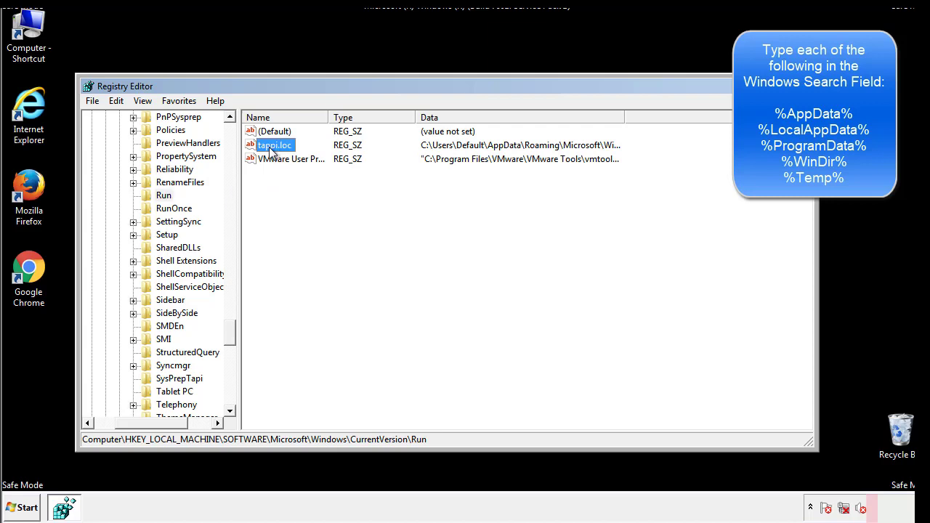
right_click(268, 146)
click(291, 190)
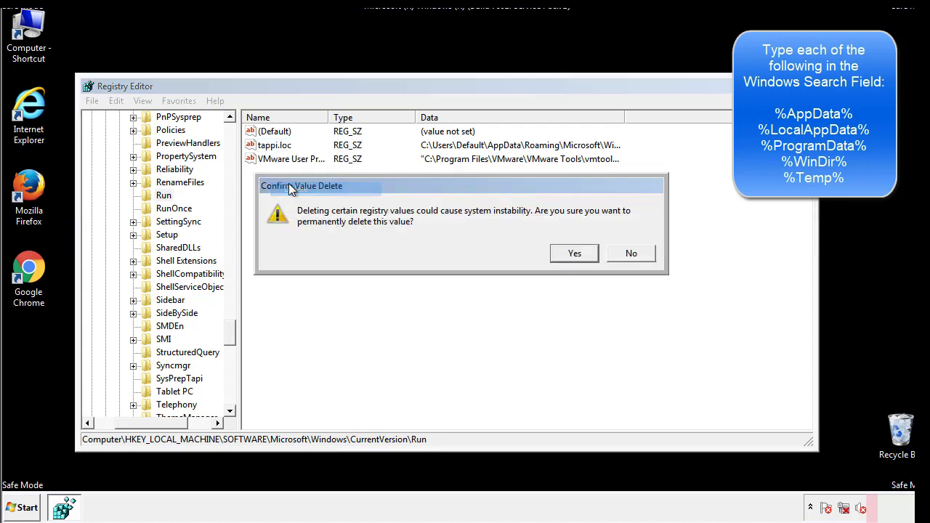
click(566, 254)
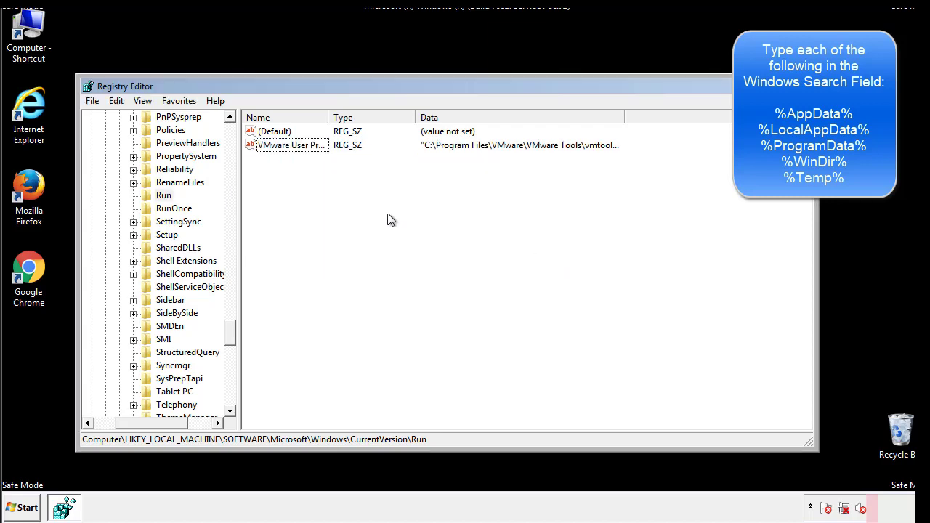
Collapse the HKEY_LOCAL_MACHINE branch of the registry tree.
drag(231, 331, 231, 397)
drag(173, 422, 113, 432)
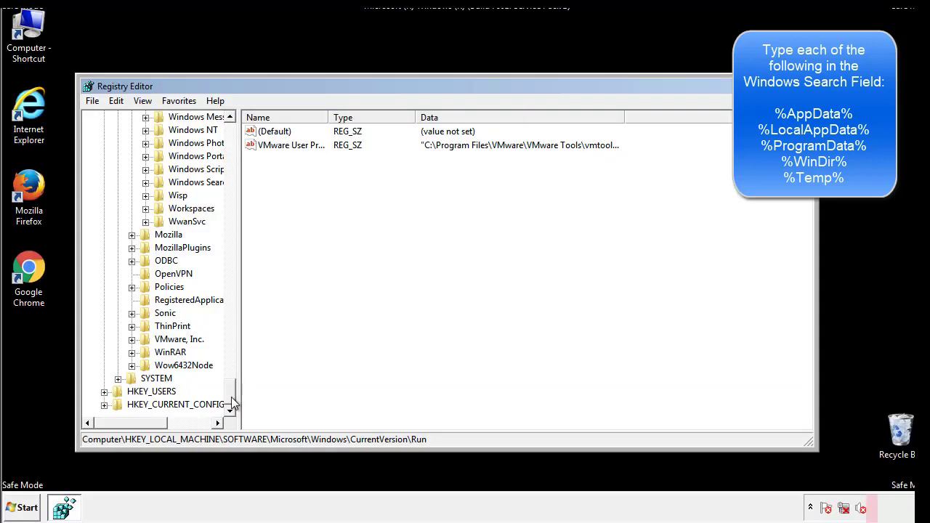
drag(233, 404, 237, 138)
click(104, 156)
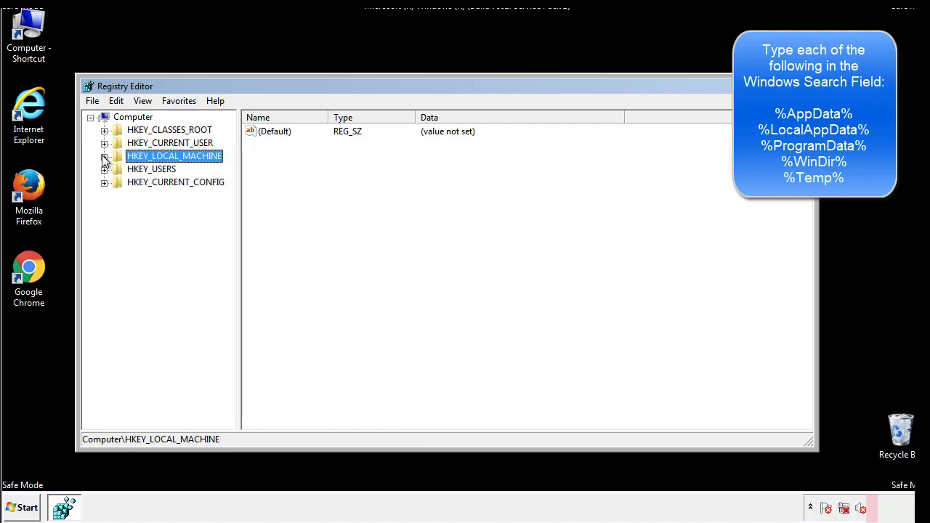
Open the key HKEY_CURRENT_USER\Software\Microsoft\Windows\CurrentVersion\Run and examine its values for suspicious entries.
click(104, 143)
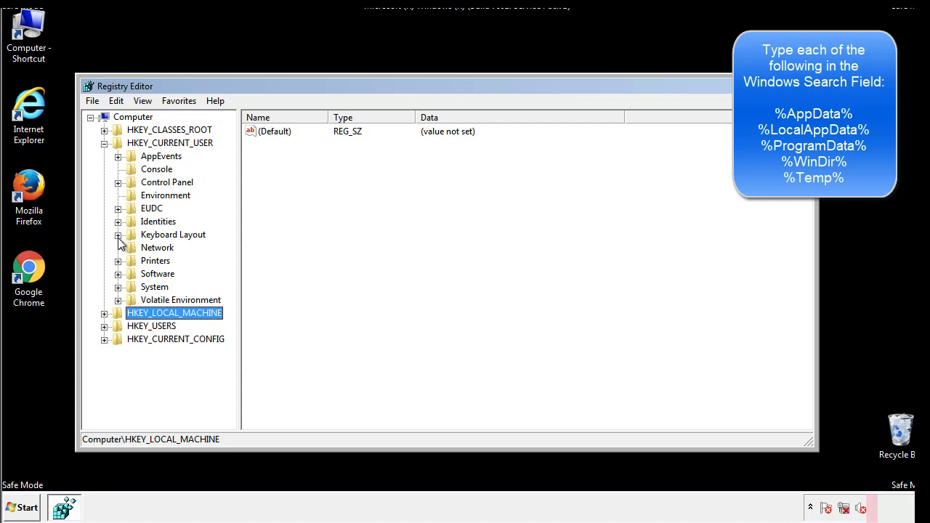
click(118, 274)
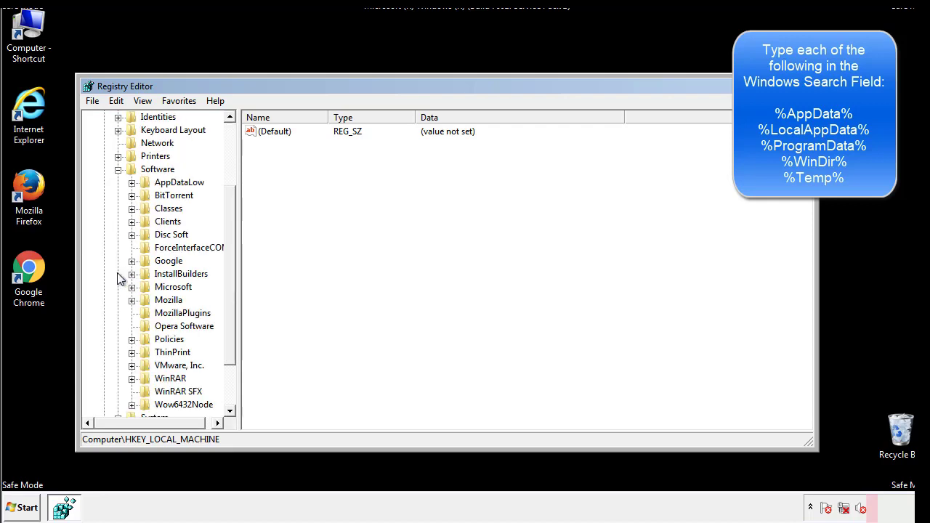
drag(228, 263, 228, 277)
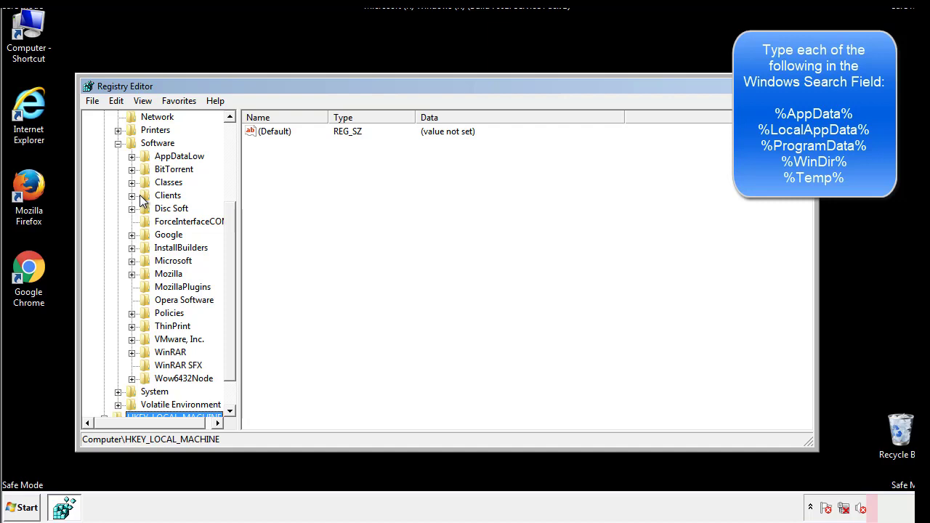
click(132, 265)
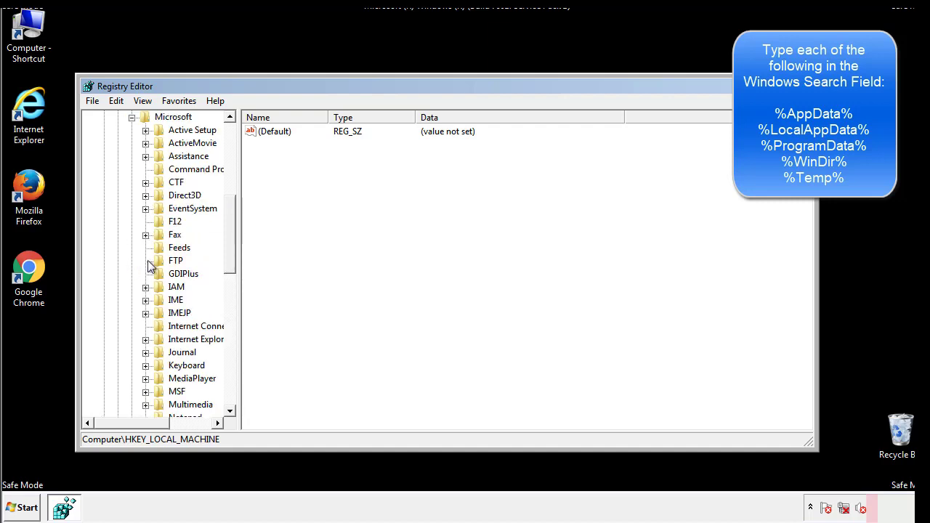
drag(228, 212, 231, 308)
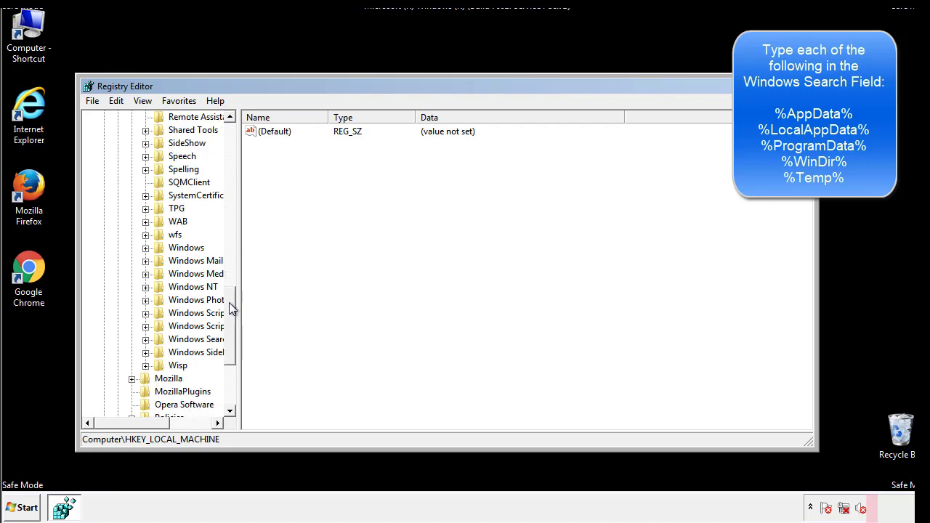
click(146, 248)
click(159, 262)
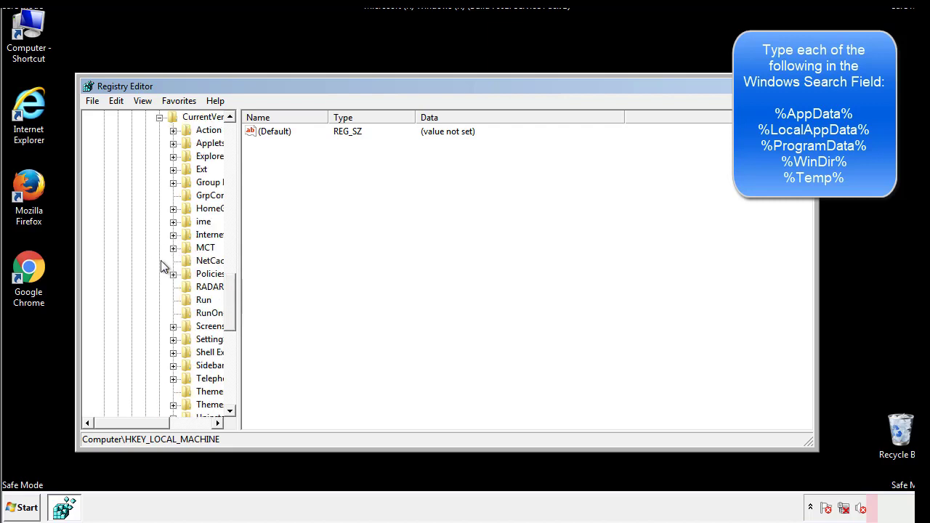
drag(141, 427, 163, 423)
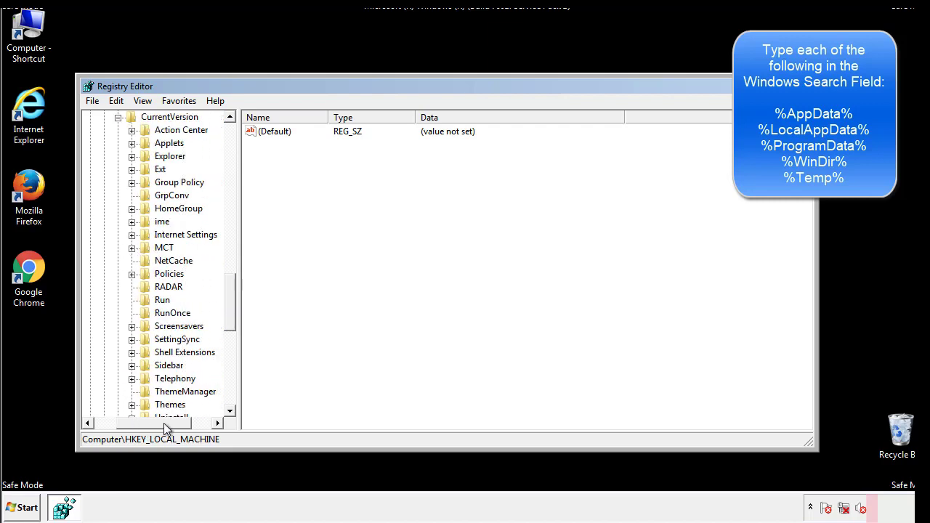
click(161, 299)
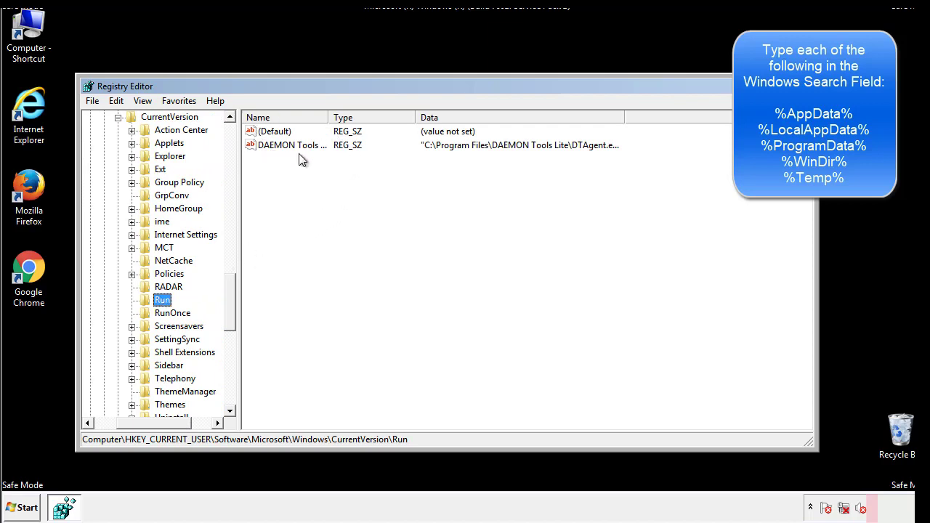
click(399, 169)
drag(272, 211, 305, 165)
Collapse the Windows key under HKEY_CURRENT_USER\Software\Microsoft and return to the start of the registry tree.
drag(154, 420, 136, 422)
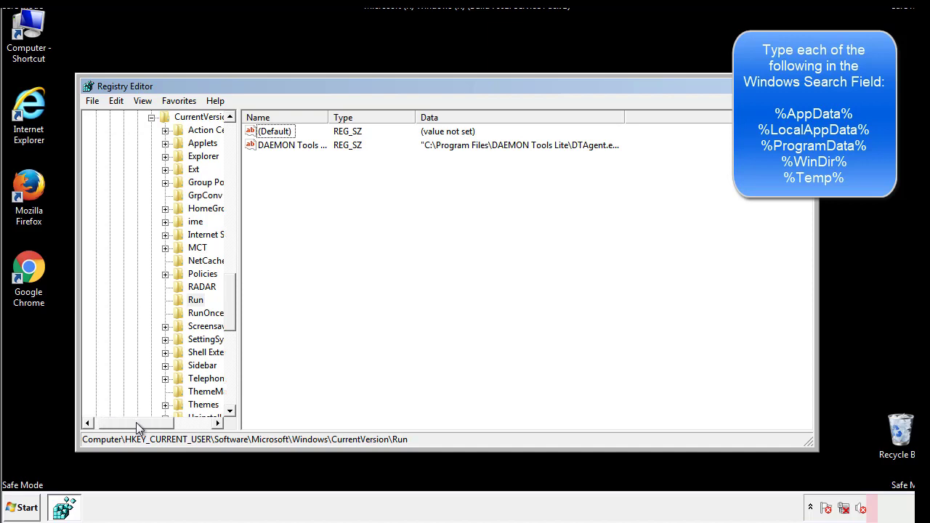
drag(234, 317, 230, 304)
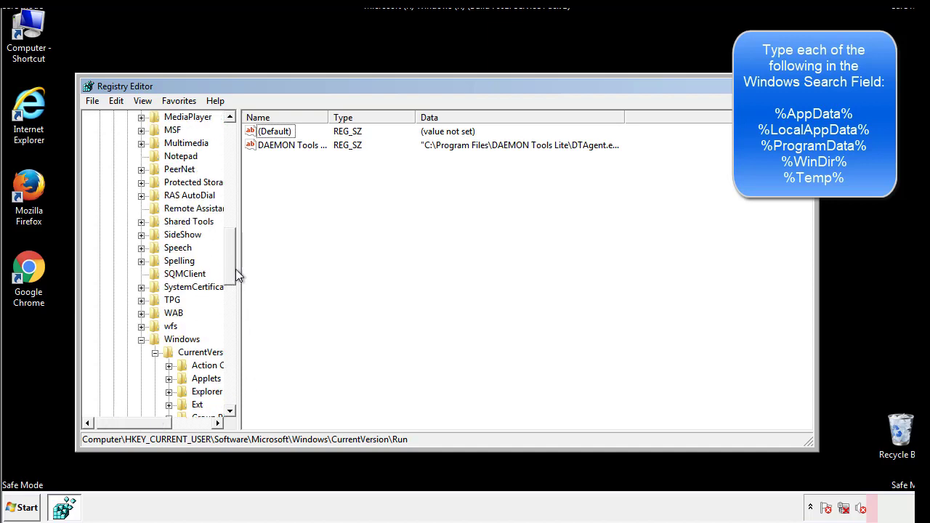
click(141, 339)
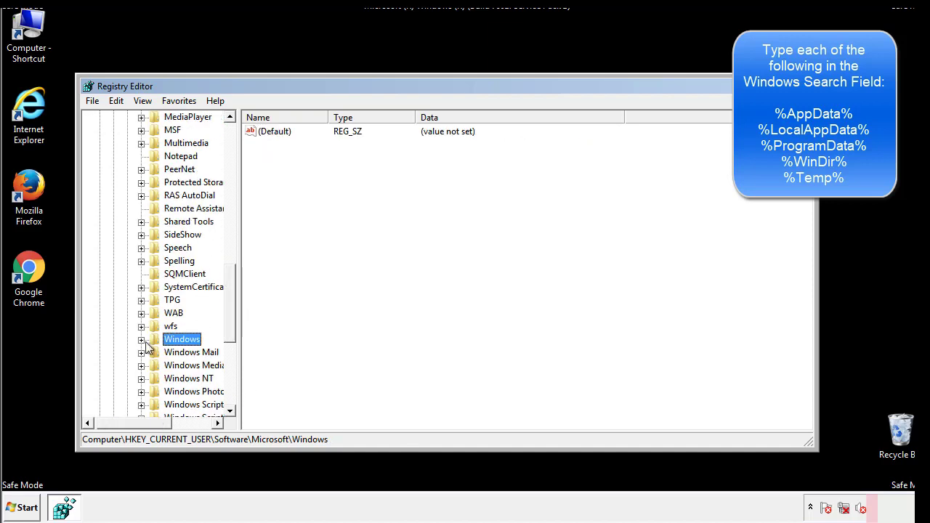
drag(233, 323, 233, 180)
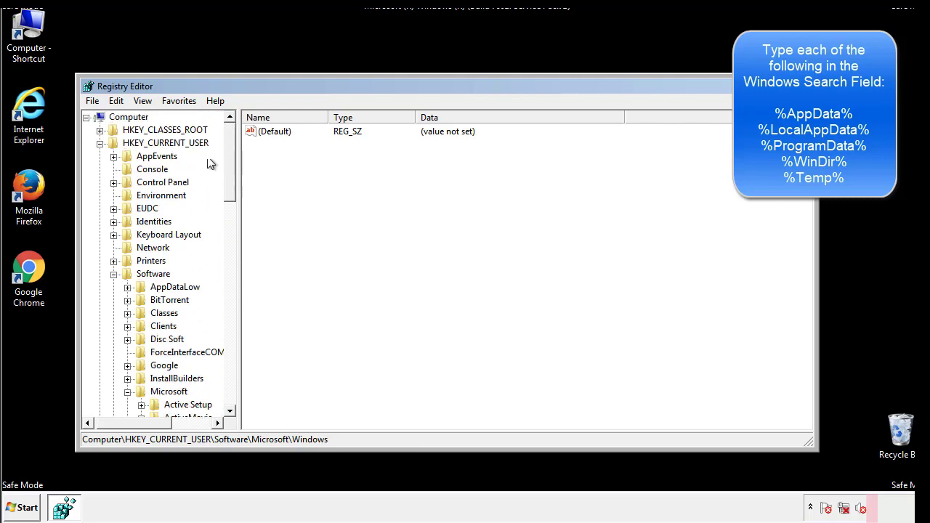
Search the registry's keys, values and data for %temp%.
click(118, 102)
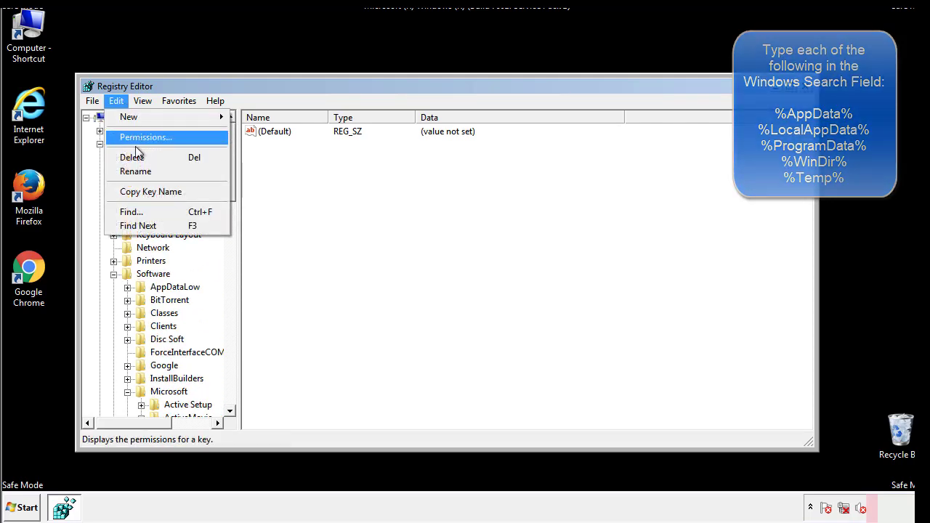
click(130, 212)
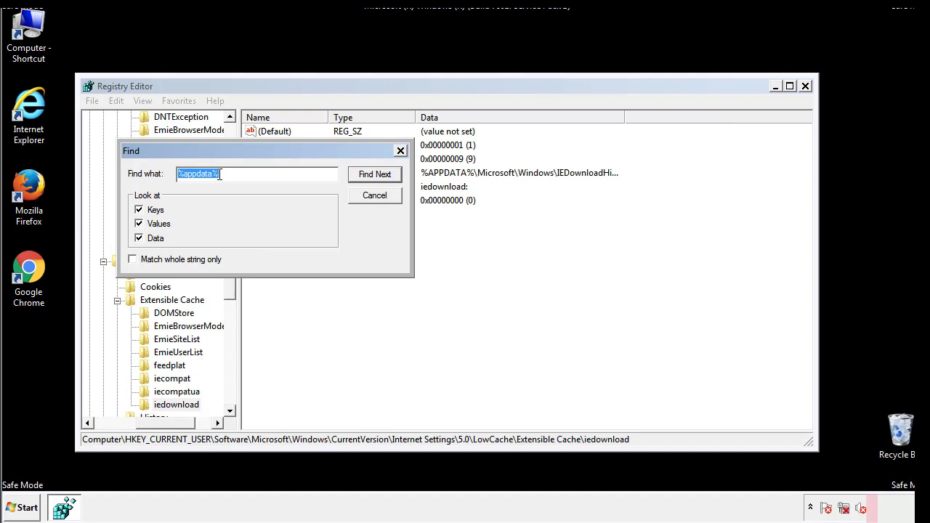
text(%temp%)
key(Return)
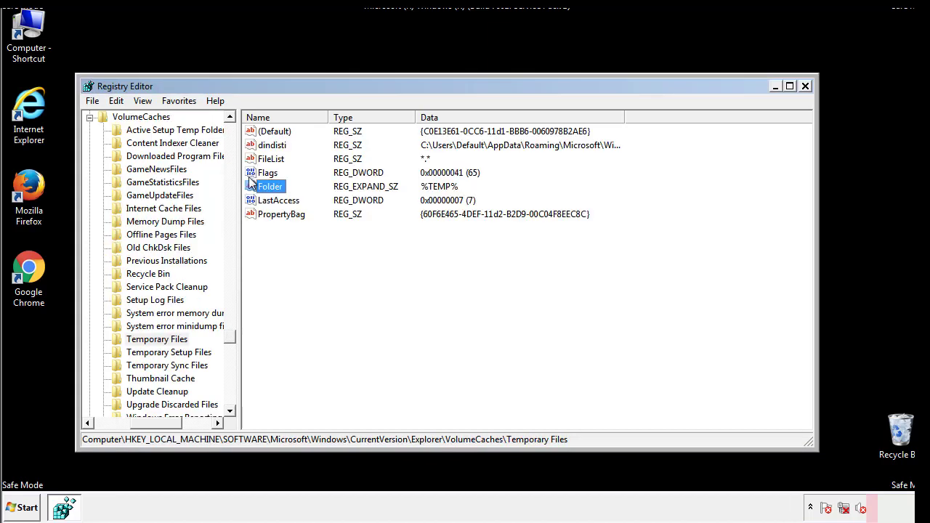
Permanently delete all values of the VolumeCaches\Temporary Files key and close the registry.
click(379, 251)
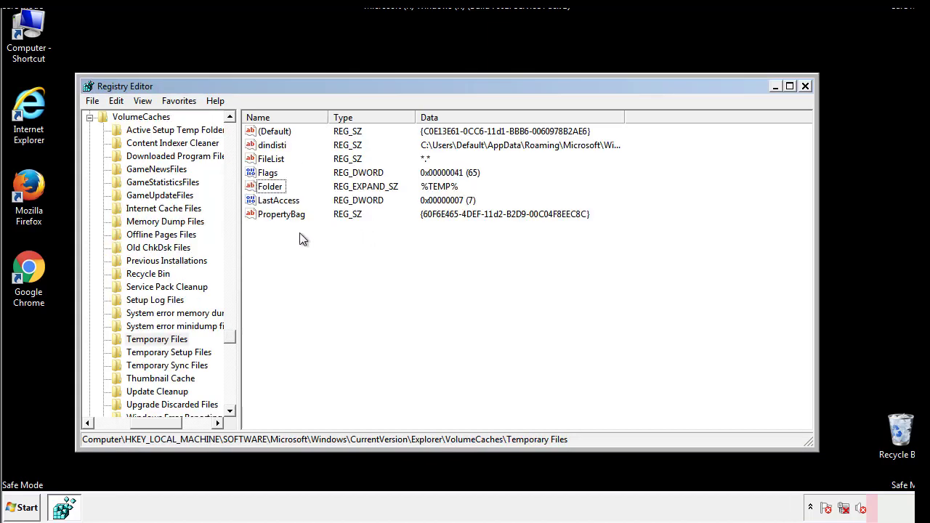
drag(300, 236, 264, 134)
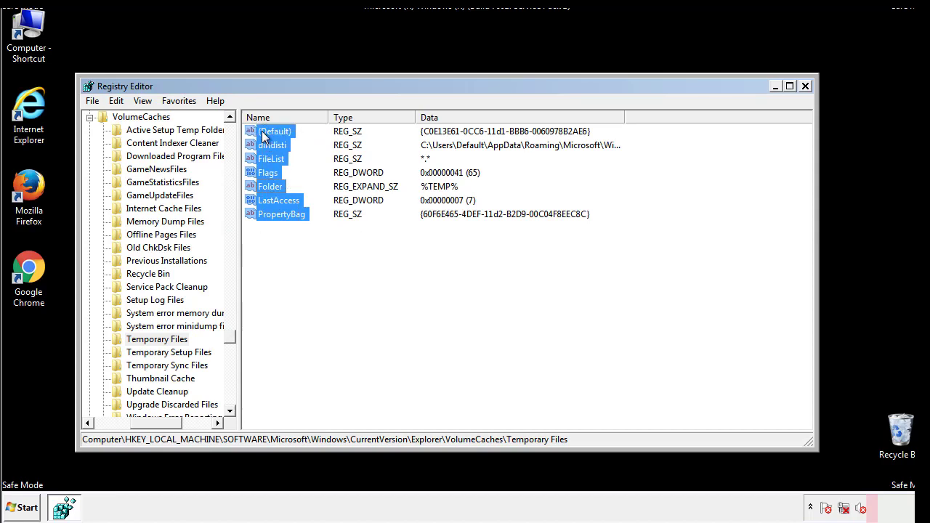
right_click(264, 136)
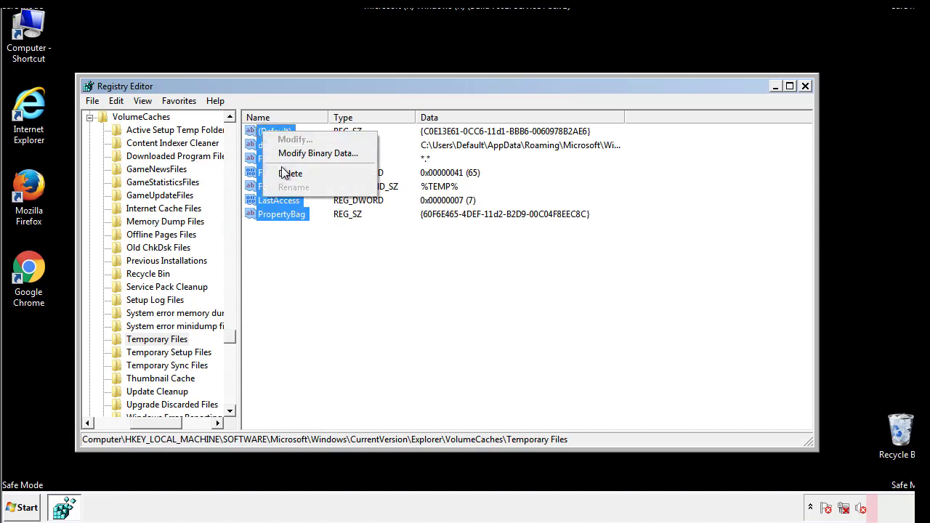
click(283, 172)
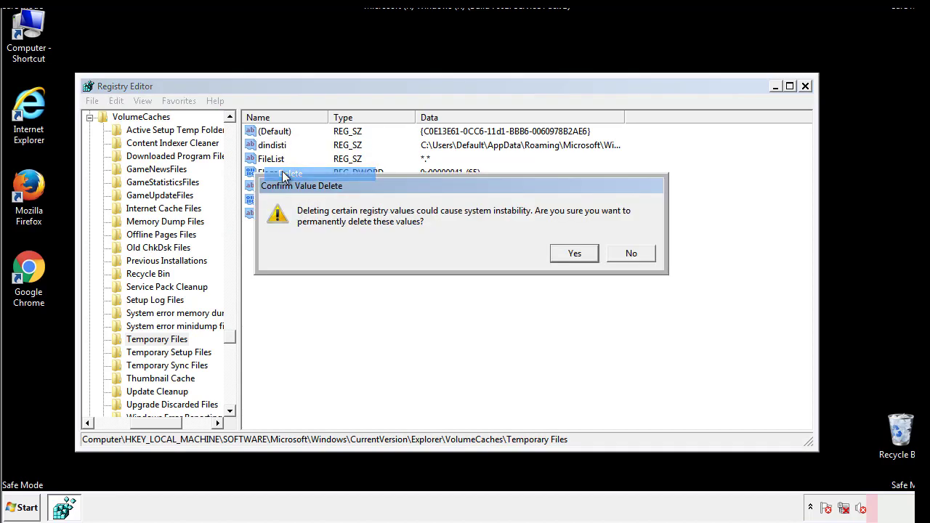
click(574, 253)
click(324, 178)
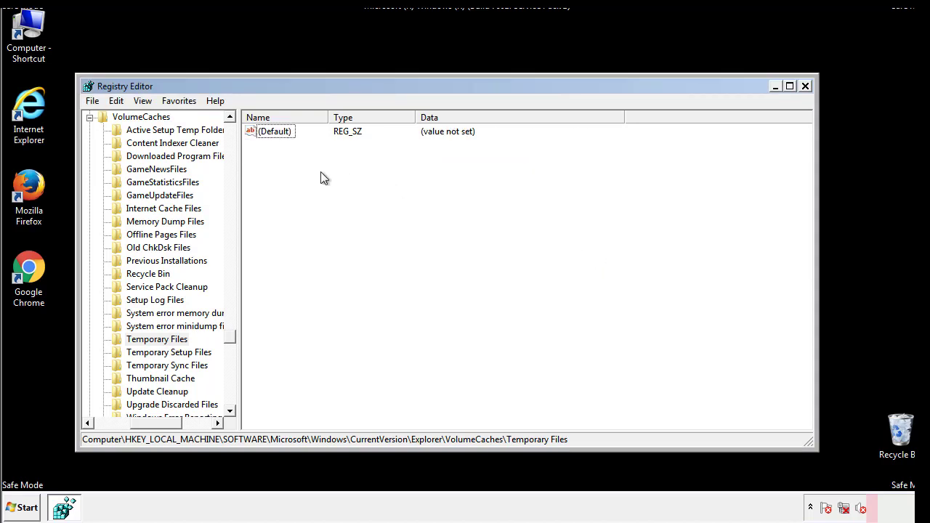
click(806, 87)
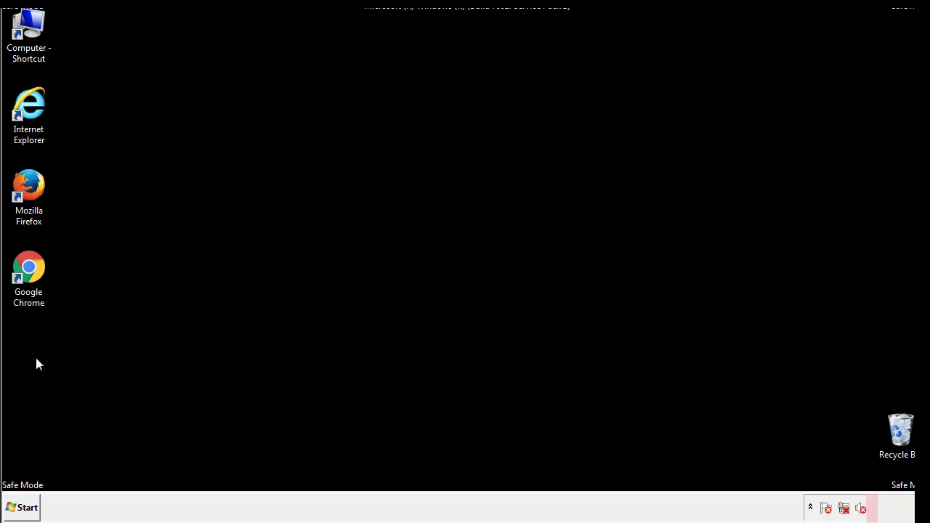
Switch to System Configuration by running msconfig.
click(18, 512)
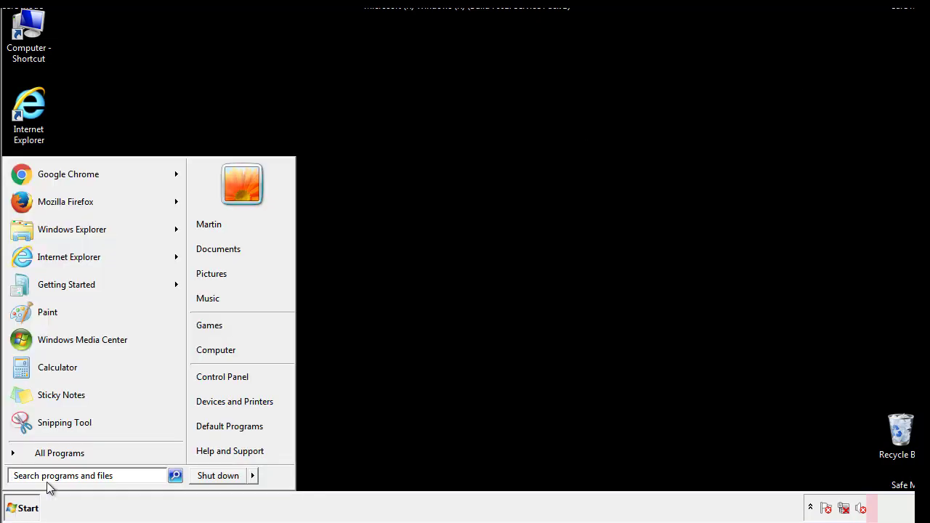
text(mscon)
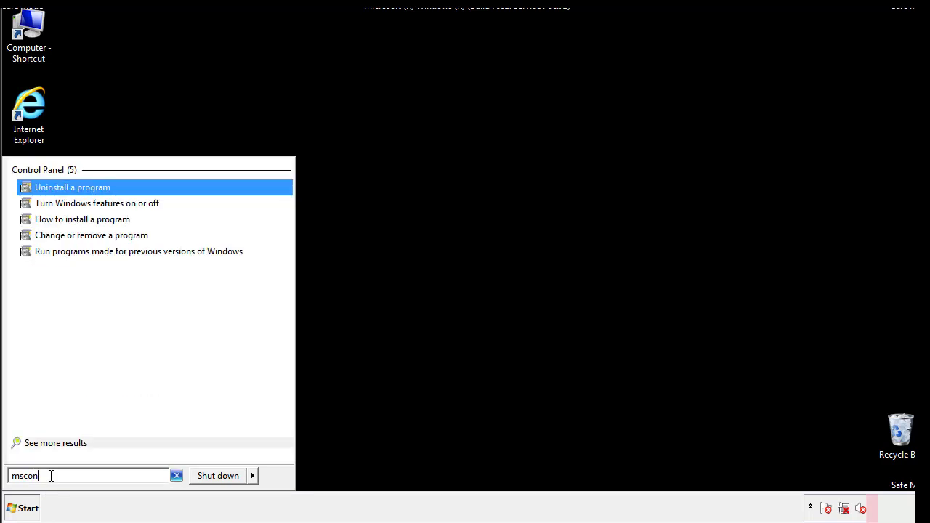
text(fig)
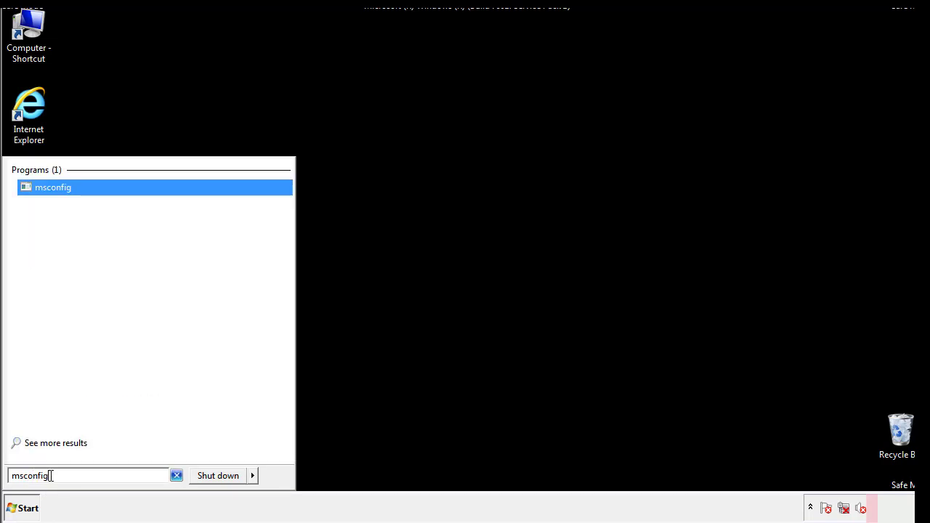
key(Return)
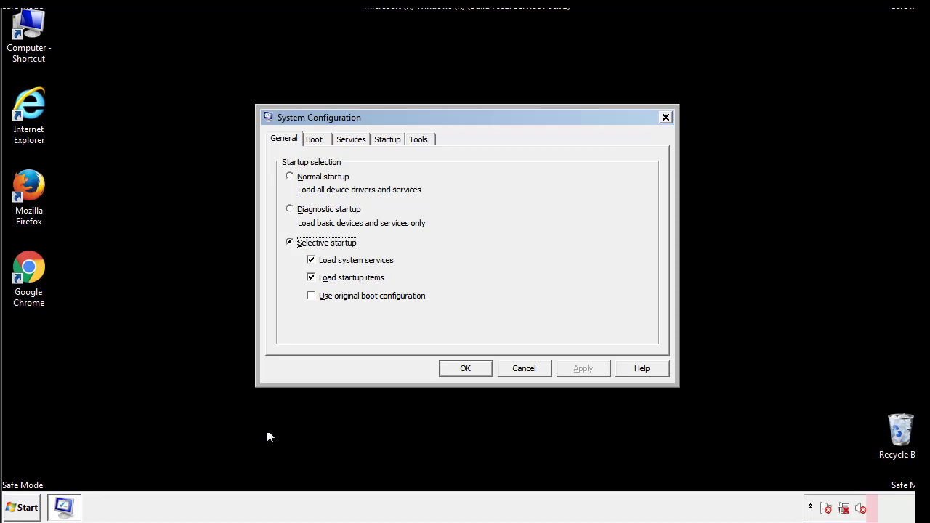
Disable Safe boot in the boot options, apply the change and restart the computer.
click(317, 138)
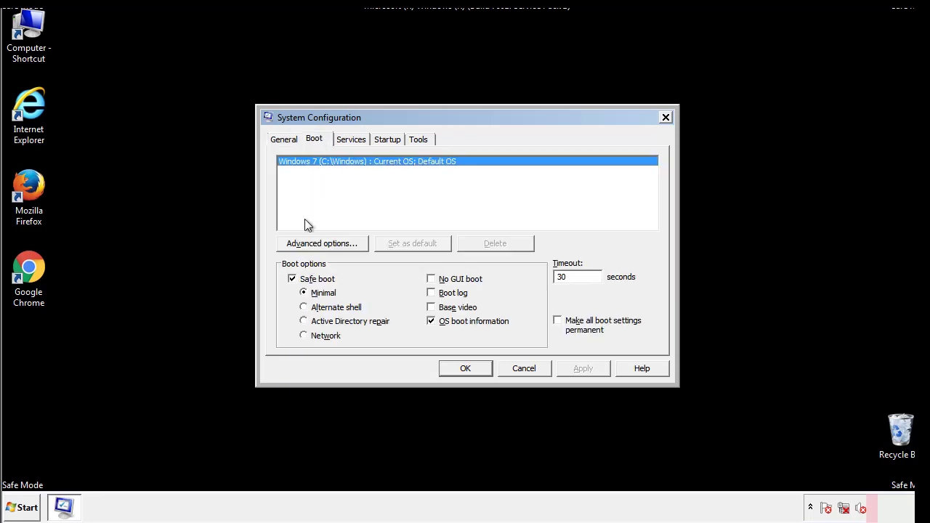
click(295, 282)
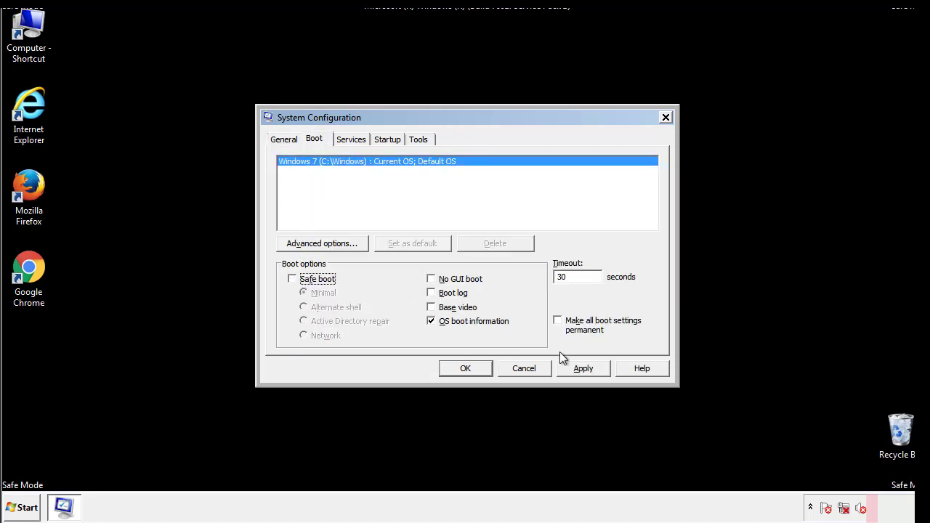
click(585, 367)
click(464, 368)
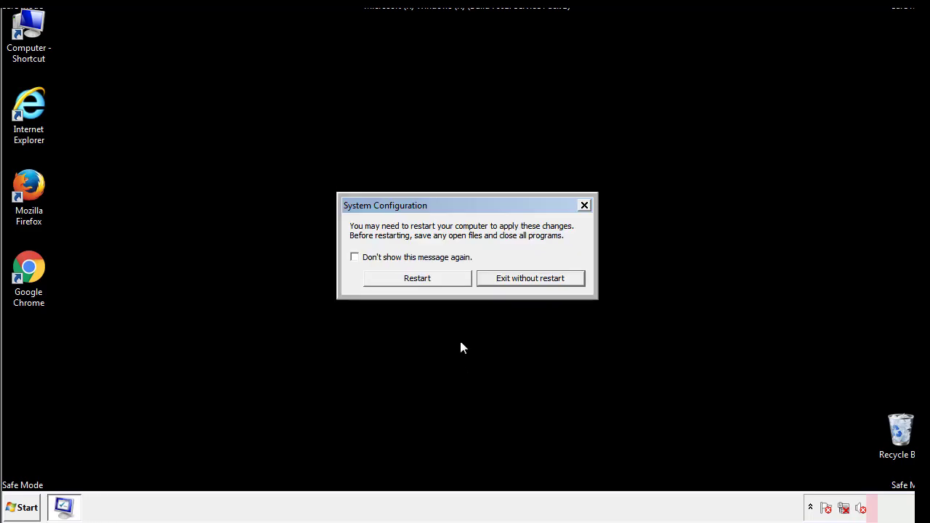
click(430, 284)
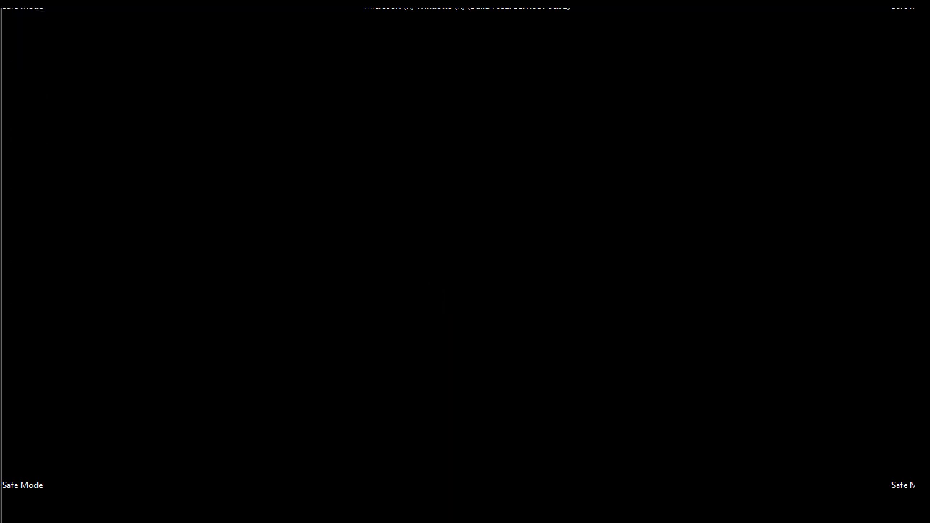